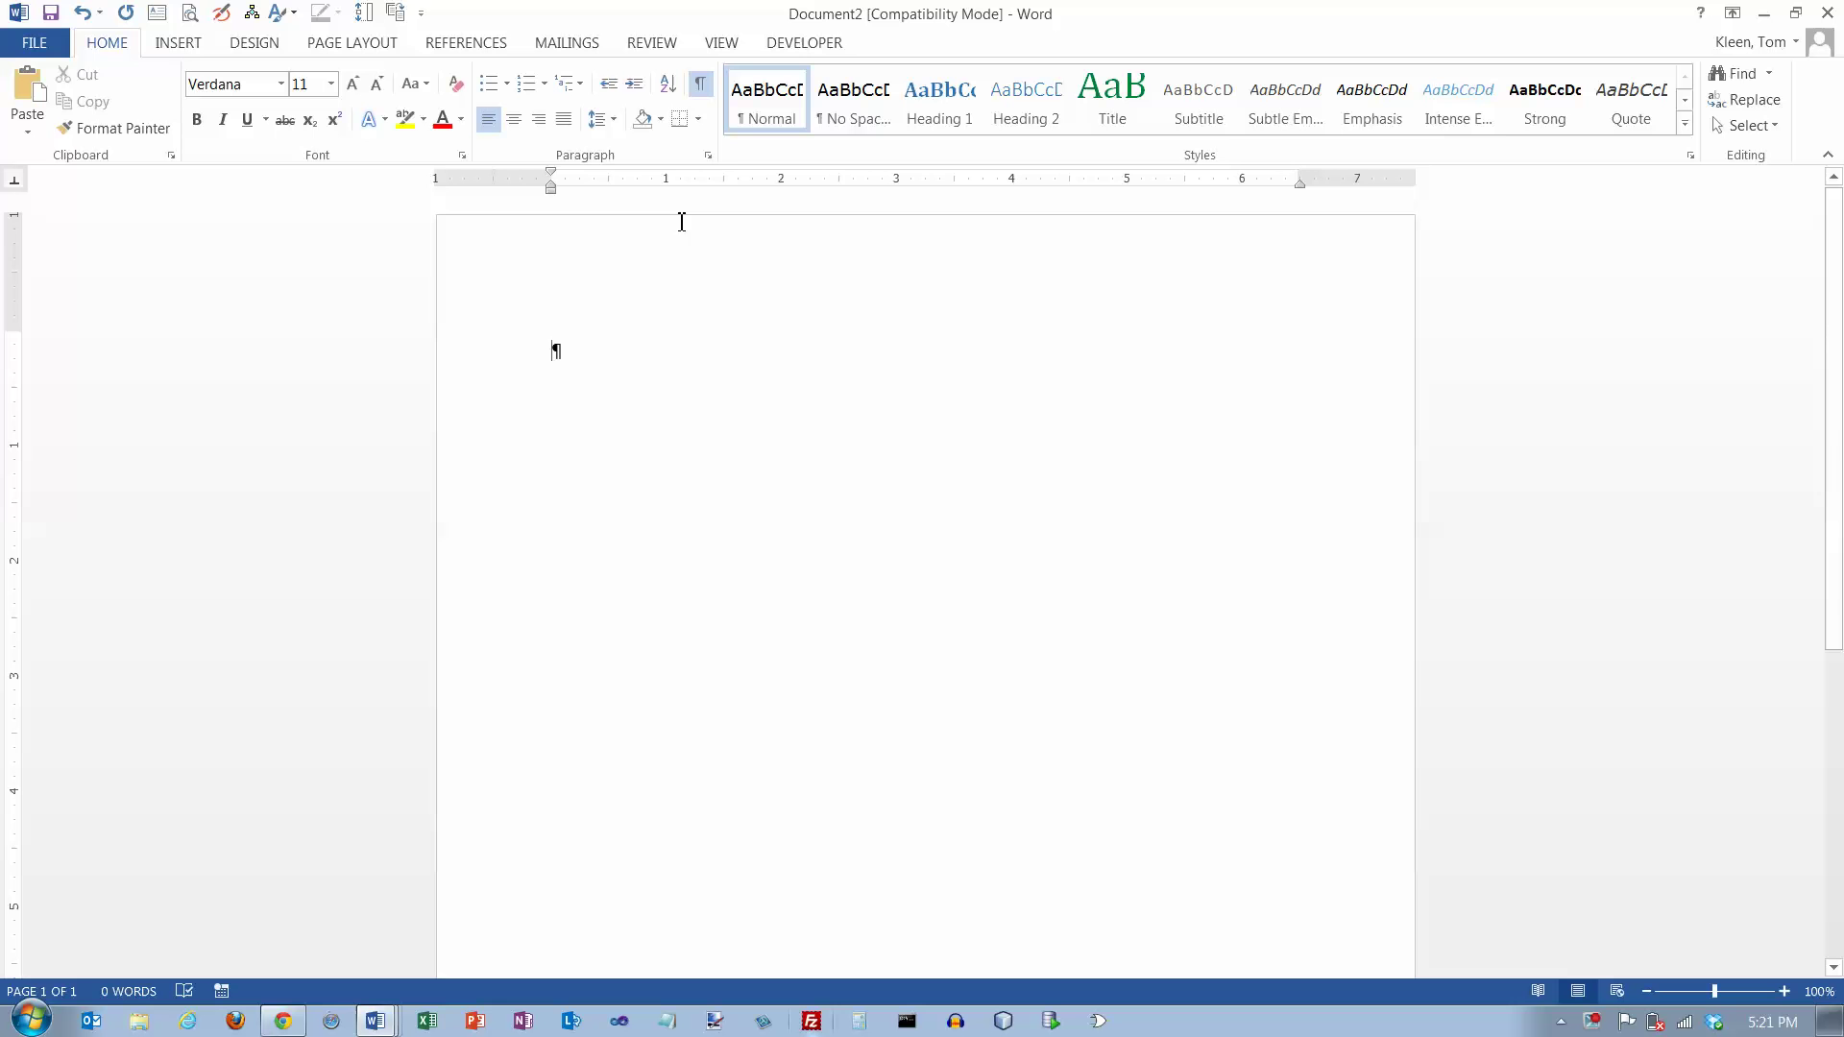
- Cycle the ruler's tab selector through the tab types until it shows Left Tab
{"action": "left_click", "coordinate": [24, 177]}
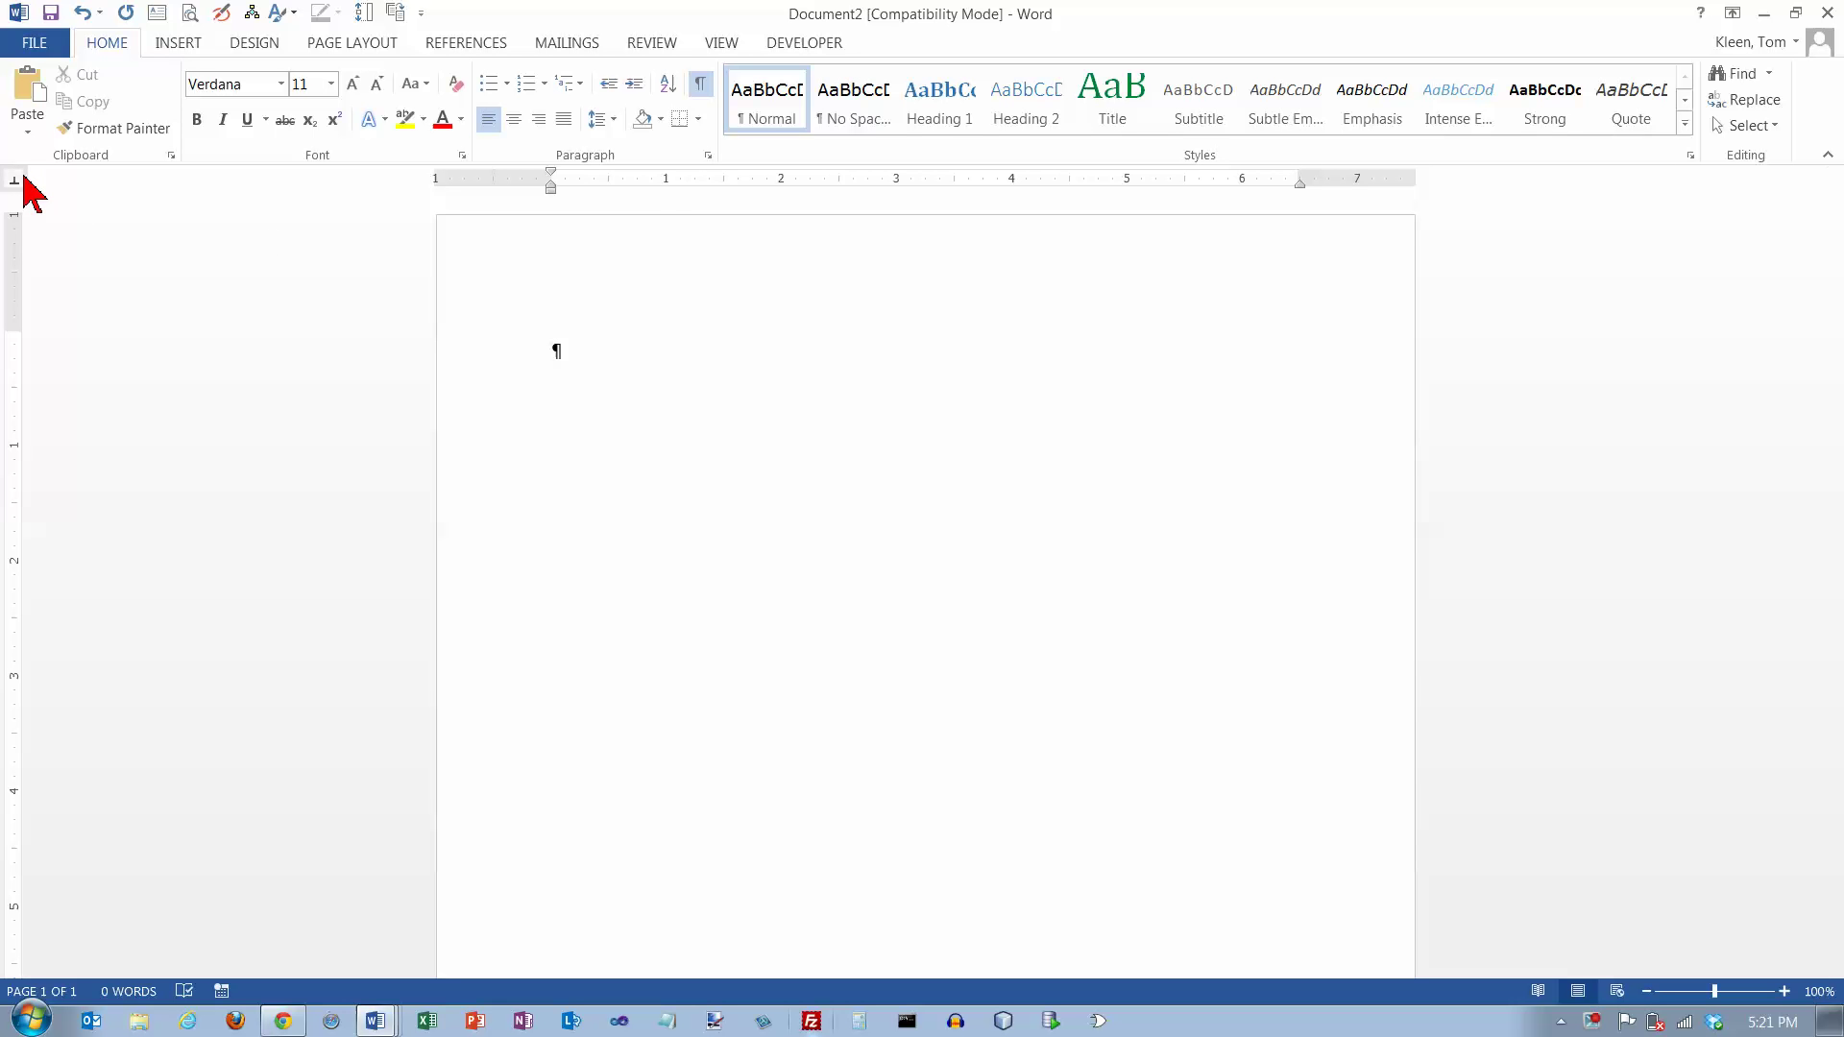
{"action": "left_click", "coordinate": [21, 179]}
{"action": "left_click", "coordinate": [20, 181]}
- Set a left tab at 1 inch and type three lines indented to it
{"action": "left_click", "coordinate": [668, 185]}
{"action": "key", "text": "Tab"}
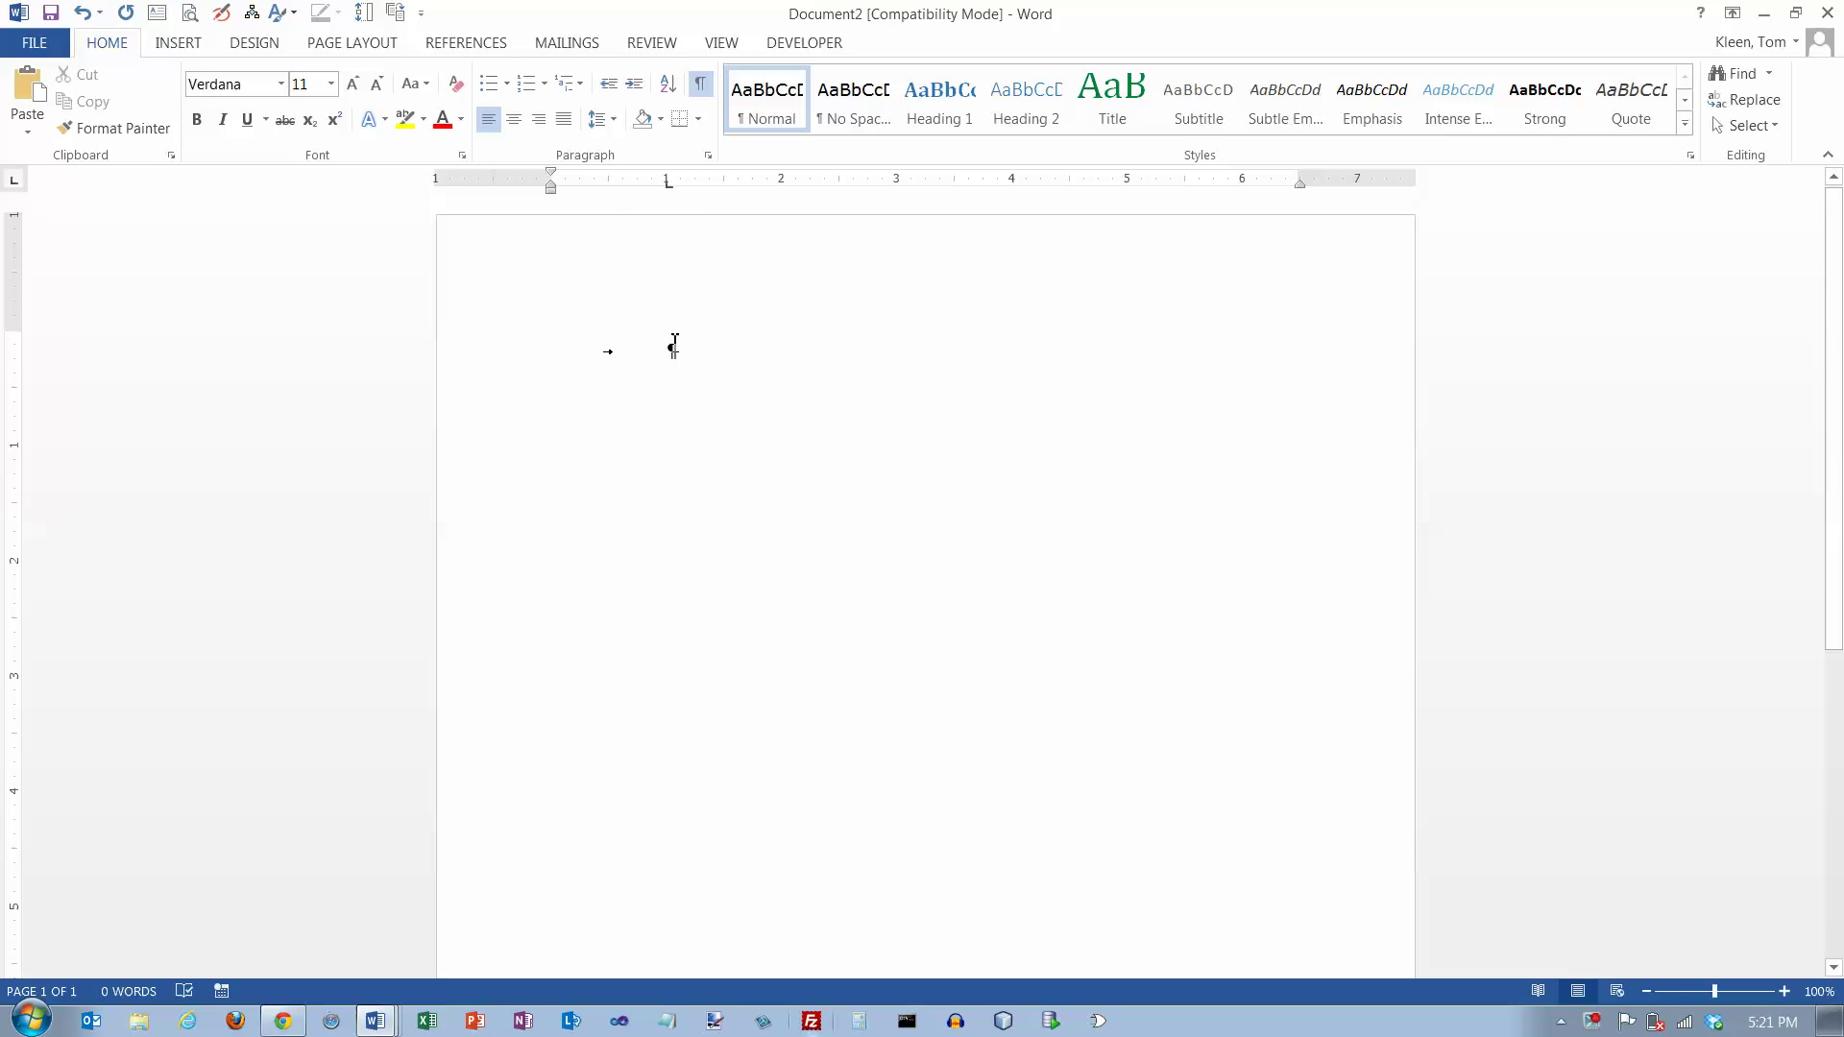
{"action": "type", "text": "Jkljlk;jl;"}
{"action": "key", "text": "Return"}
{"action": "key", "text": "Tab"}
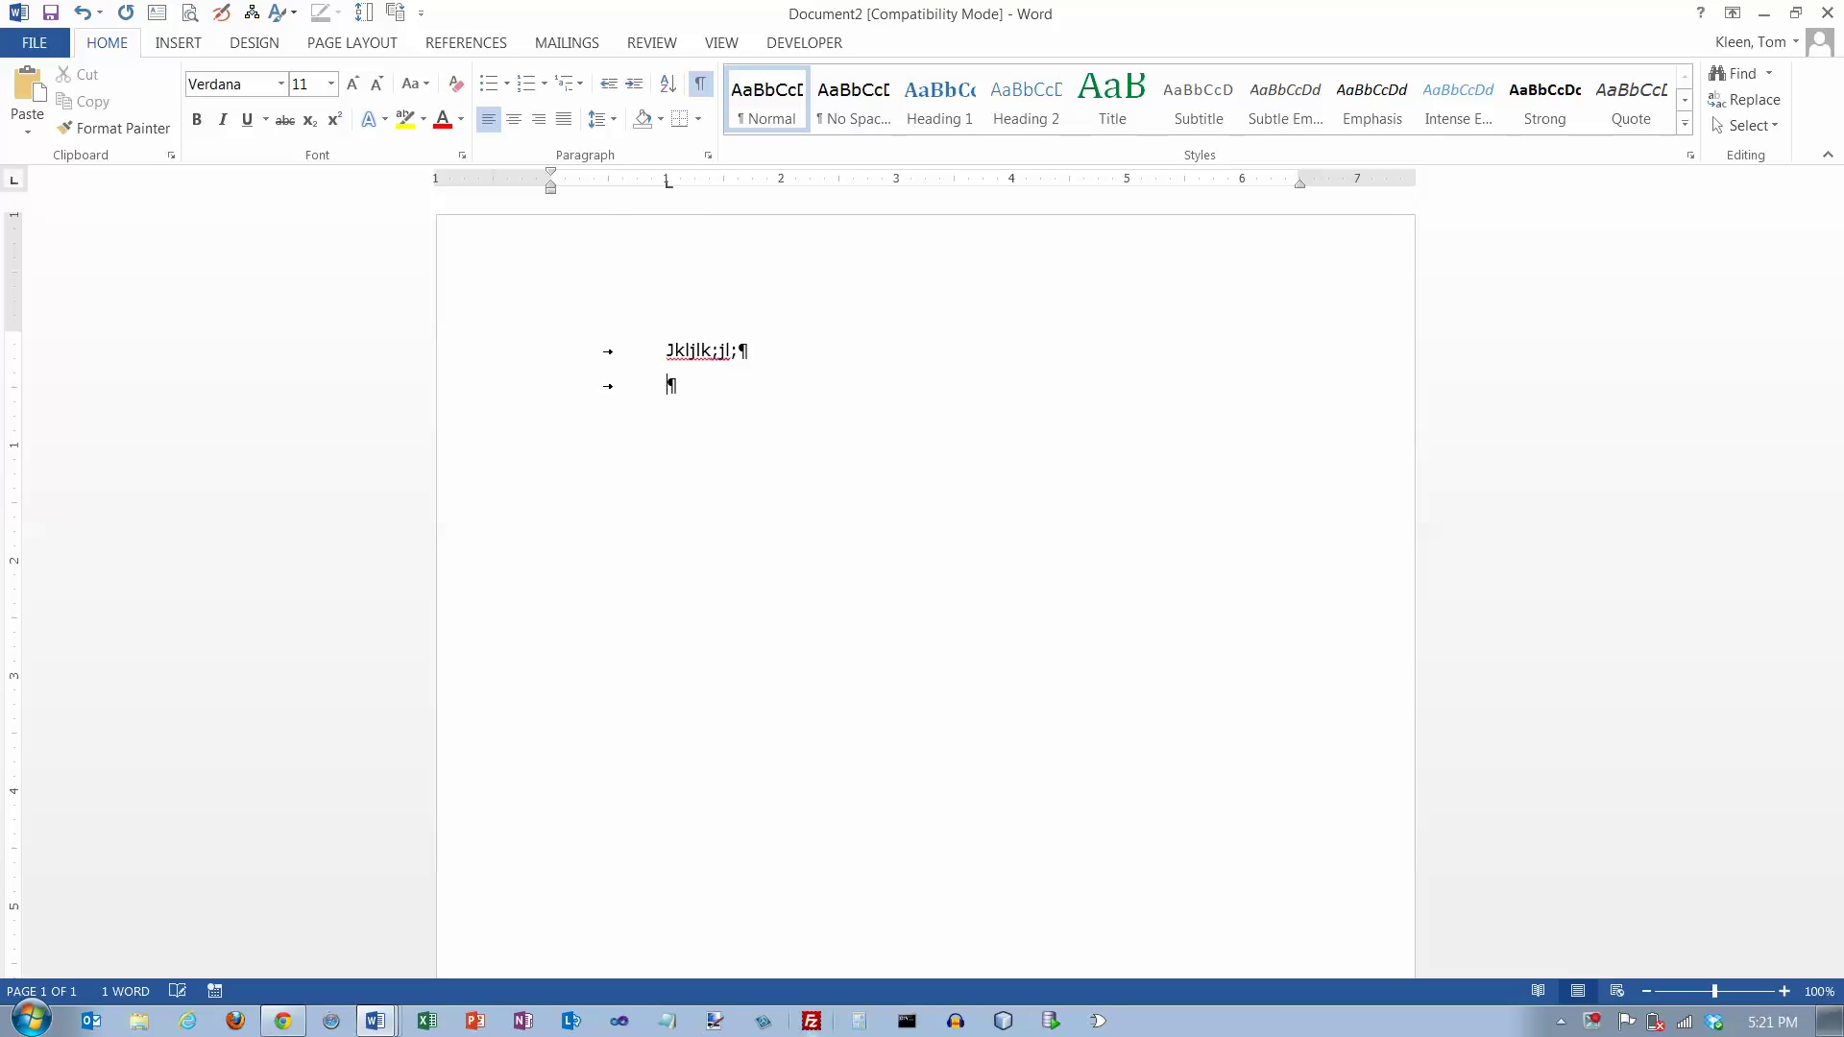
{"action": "type", "text": "Kljlk"}
{"action": "key", "text": "Tab"}
{"action": "key", "text": "BackSpace"}
{"action": "key", "text": "Tab"}
{"action": "type", "text": "Jkljkl;jljkl;;"}
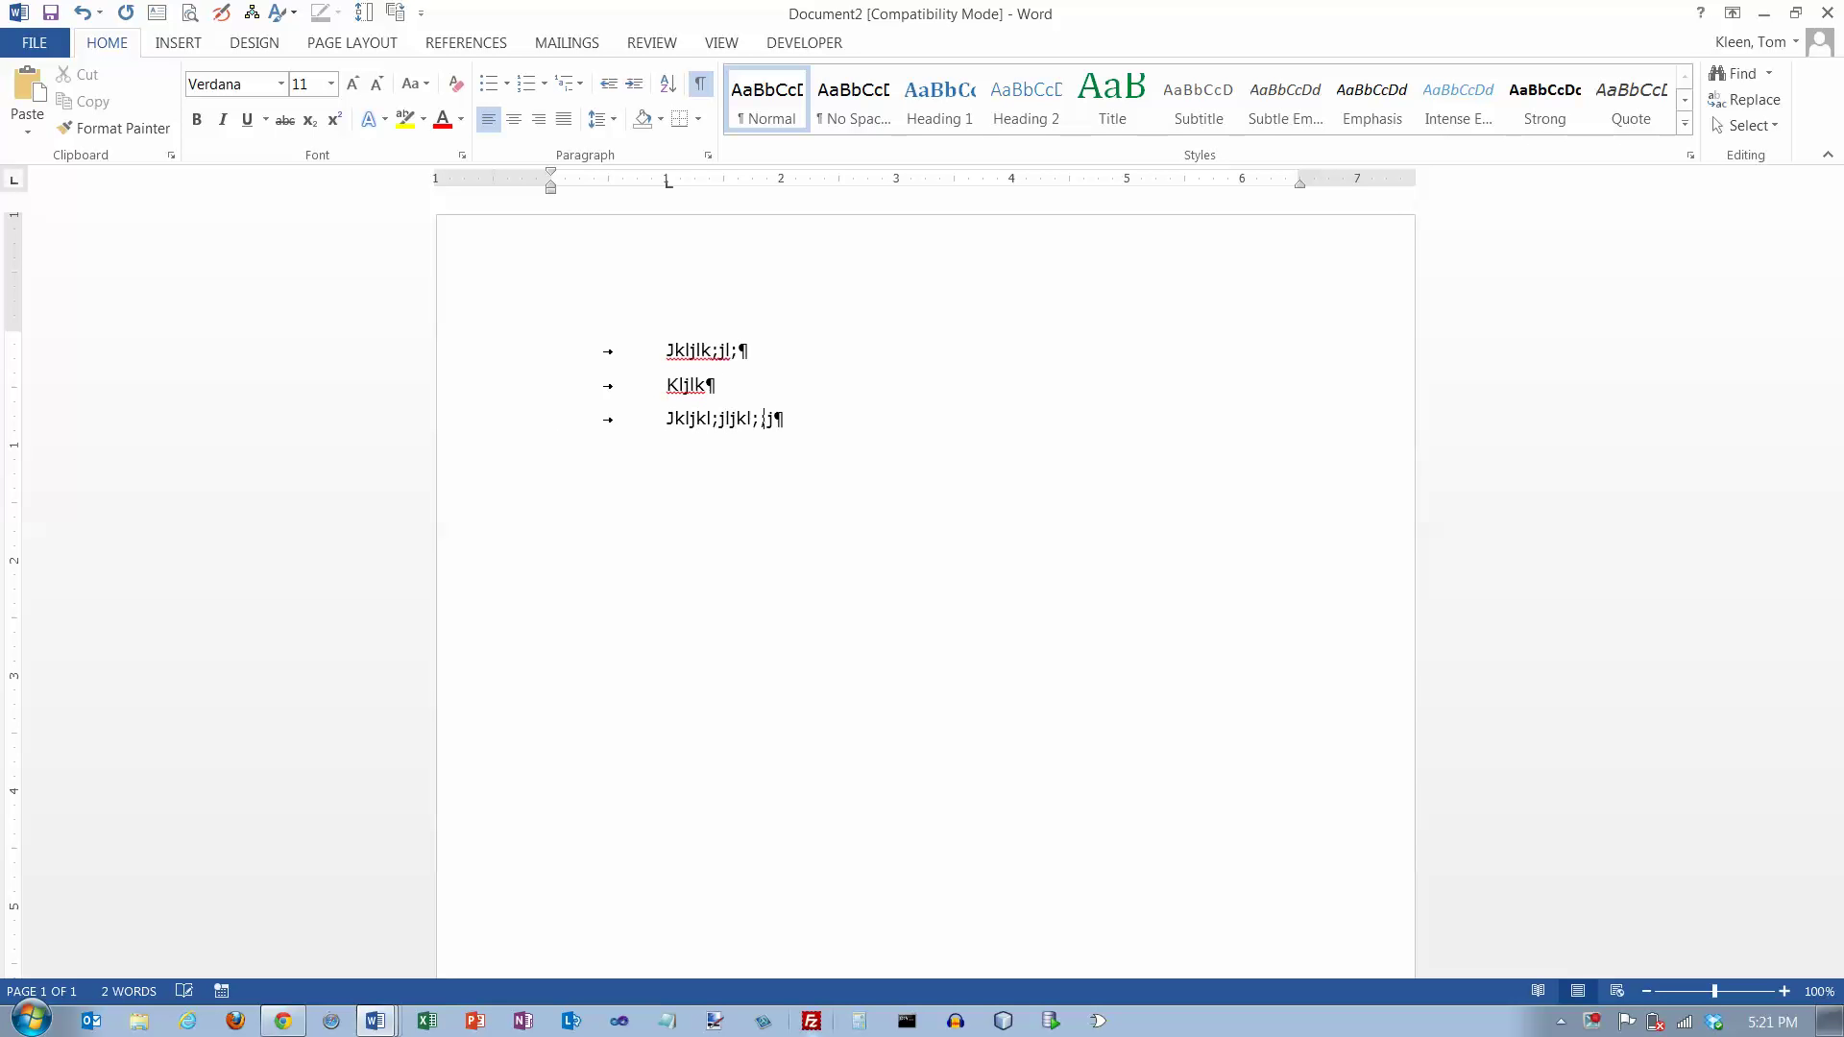
{"action": "type", "text": "jlk"}
- Check the 1-inch tab stop, switch the selector to Center Tab, and start an empty line
{"action": "left_click_drag", "start_coordinate": [666, 182], "coordinate": [666, 185]}
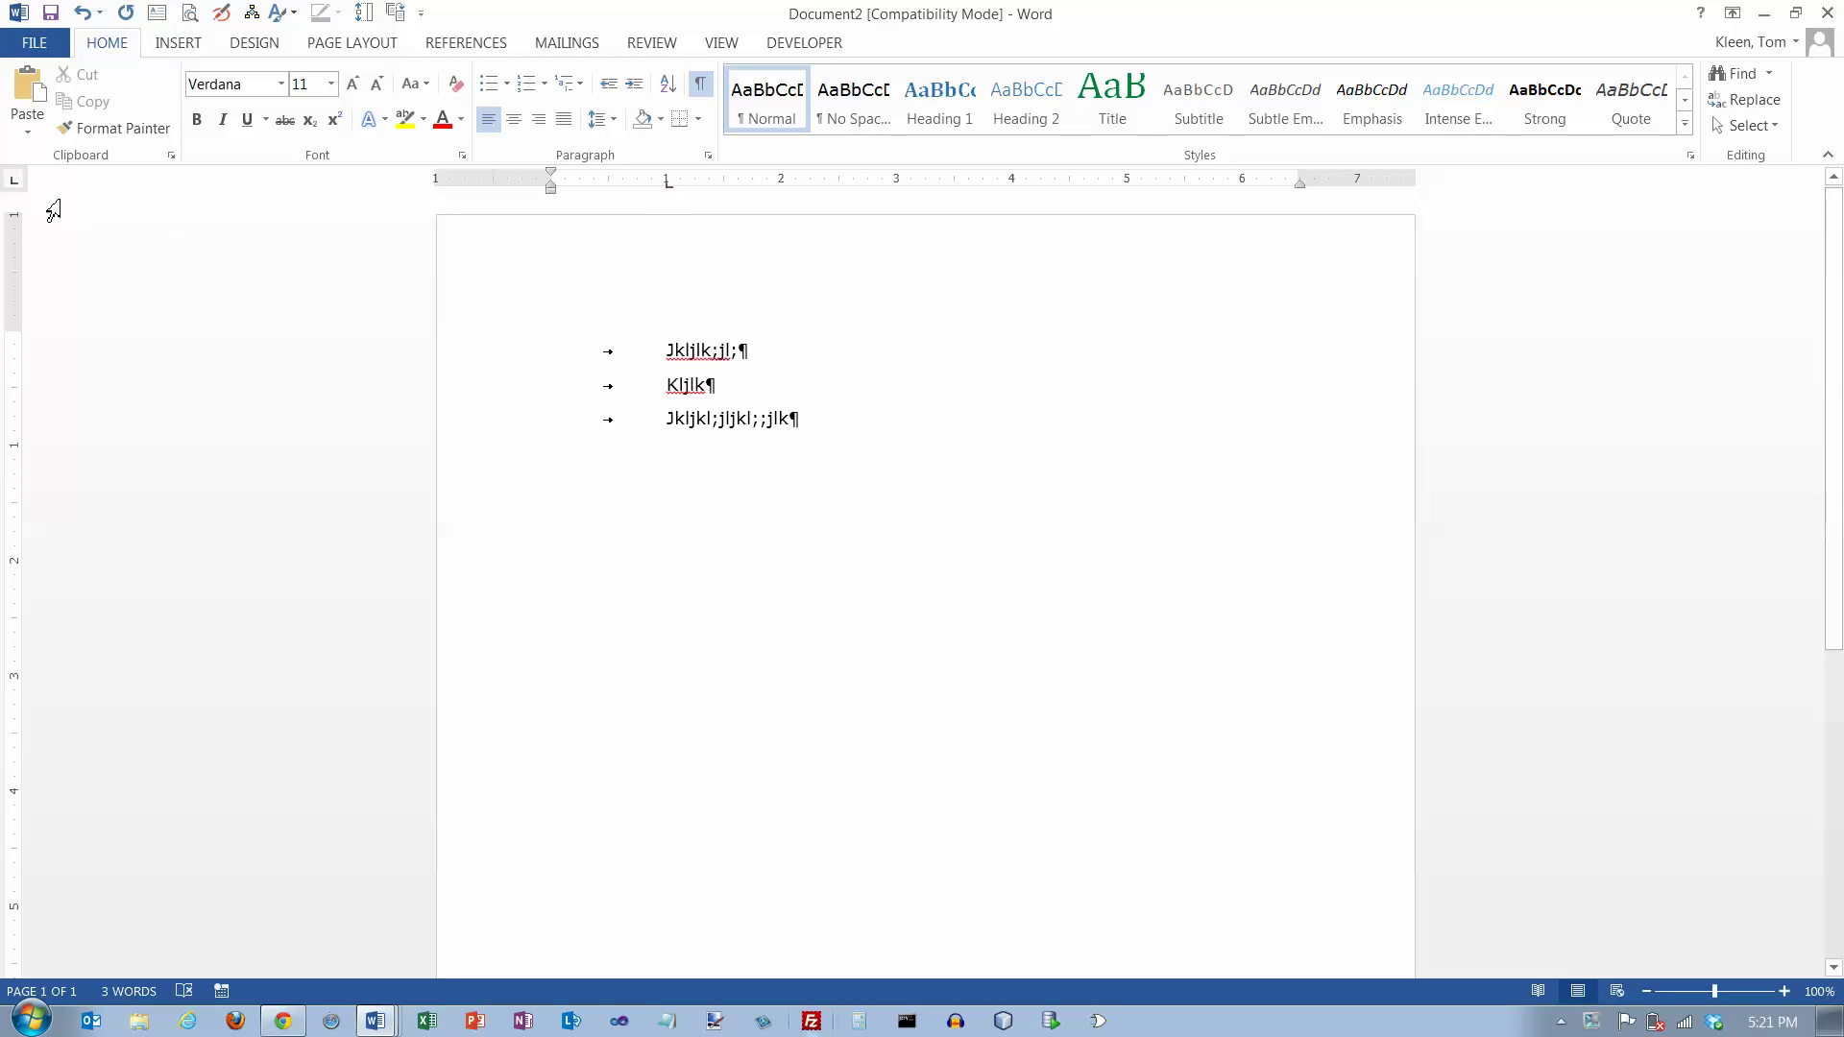
{"action": "left_click", "coordinate": [15, 182]}
{"action": "key", "text": "Return"}
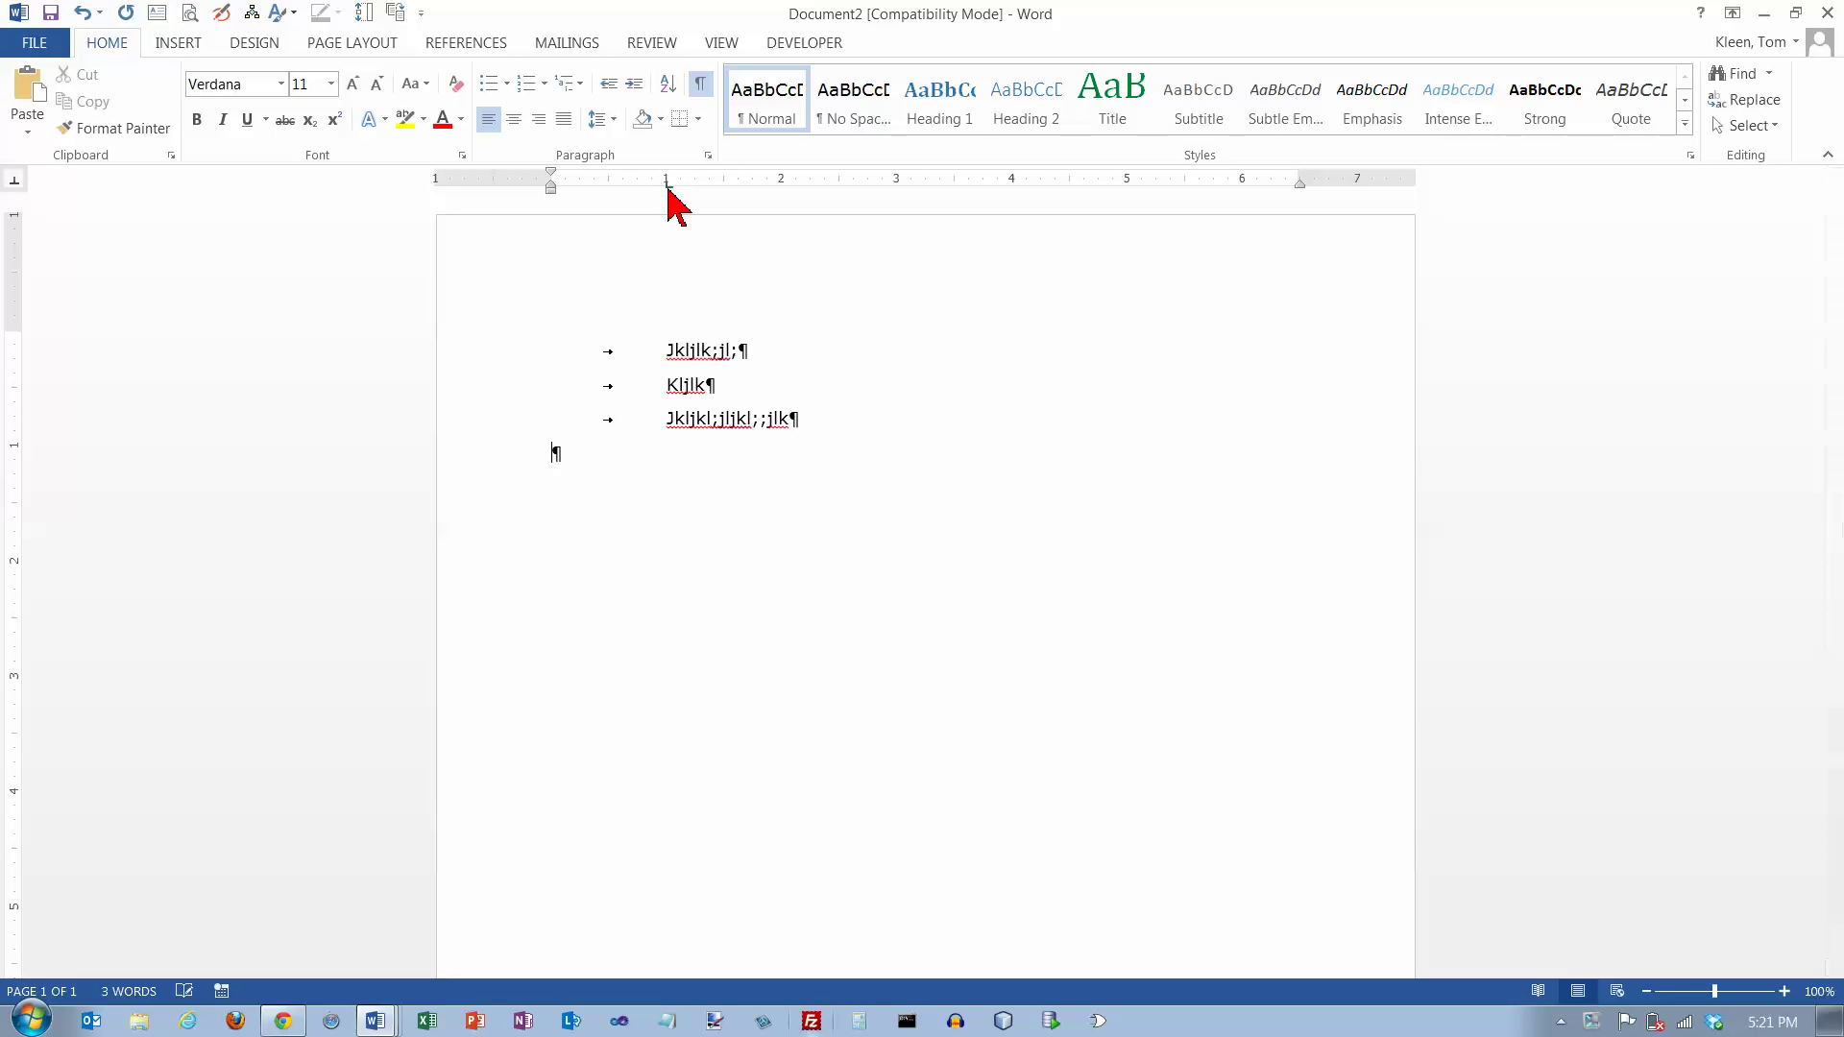
- Replace the 1-inch tab with a center tab near 4.5 inches and type three centred lines
{"action": "left_click_drag", "start_coordinate": [668, 183], "coordinate": [687, 244]}
{"action": "left_click", "coordinate": [1071, 182]}
{"action": "type", "text": "jkljkljkljlkjlk"}
{"action": "key", "text": "Return"}
{"action": "key", "text": "Tab"}
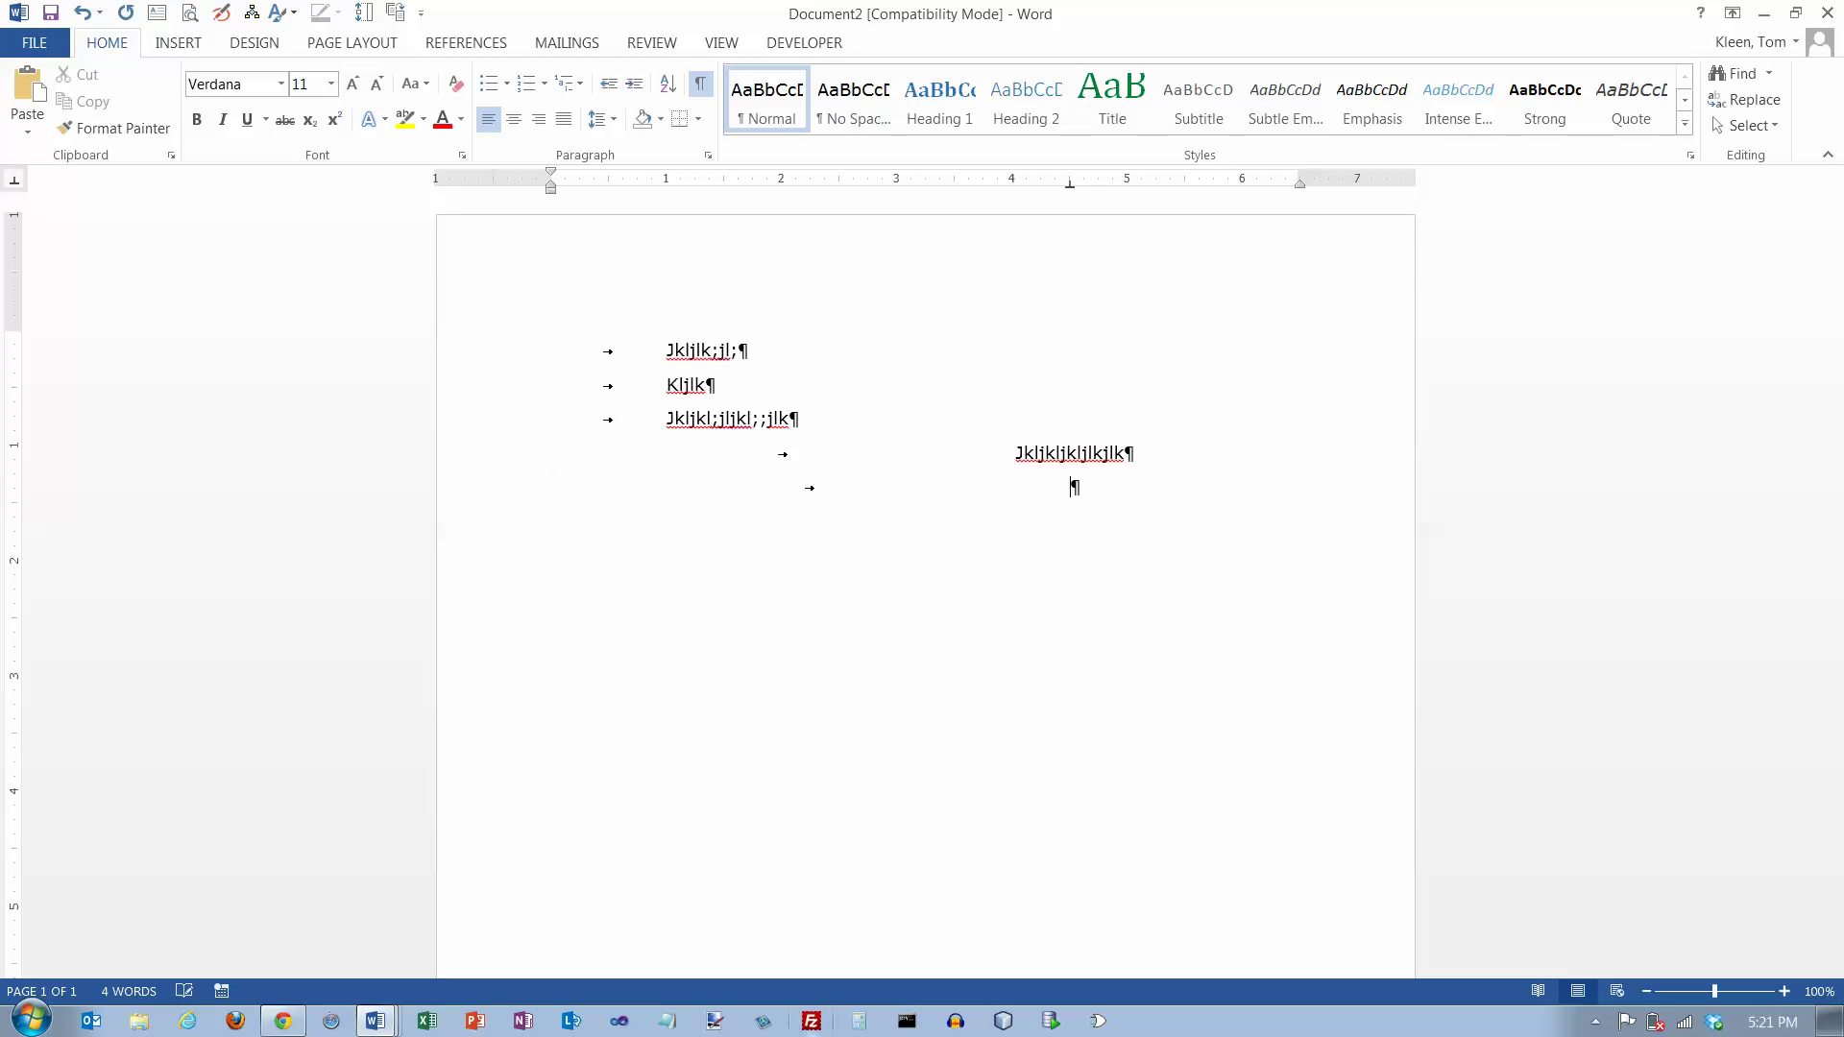
{"action": "type", "text": "kjkl"}
{"action": "key", "text": "Return"}
{"action": "key", "text": "Tab"}
{"action": "type", "text": "jkl;jkl;jkl;jkl;;"}
{"action": "type", "text": "jkljkl;j;jk;"}
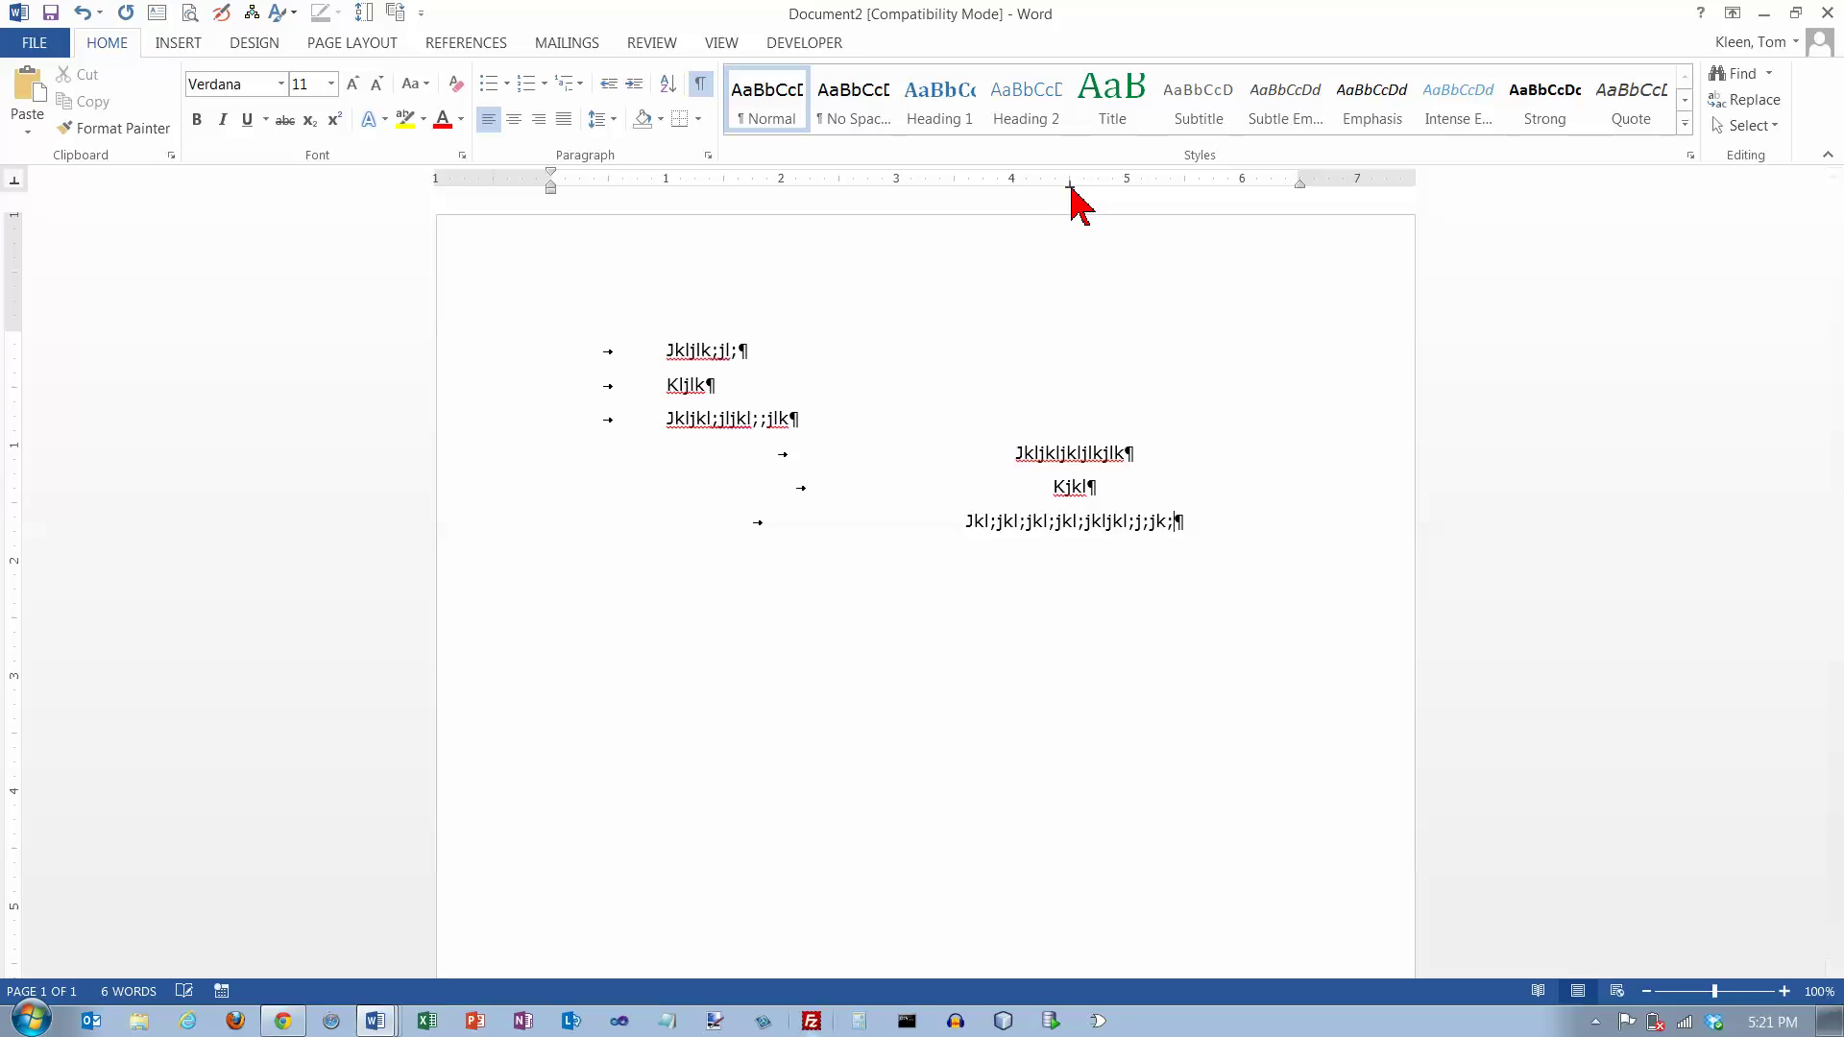
{"action": "left_click_drag", "start_coordinate": [1069, 184], "coordinate": [1071, 184]}
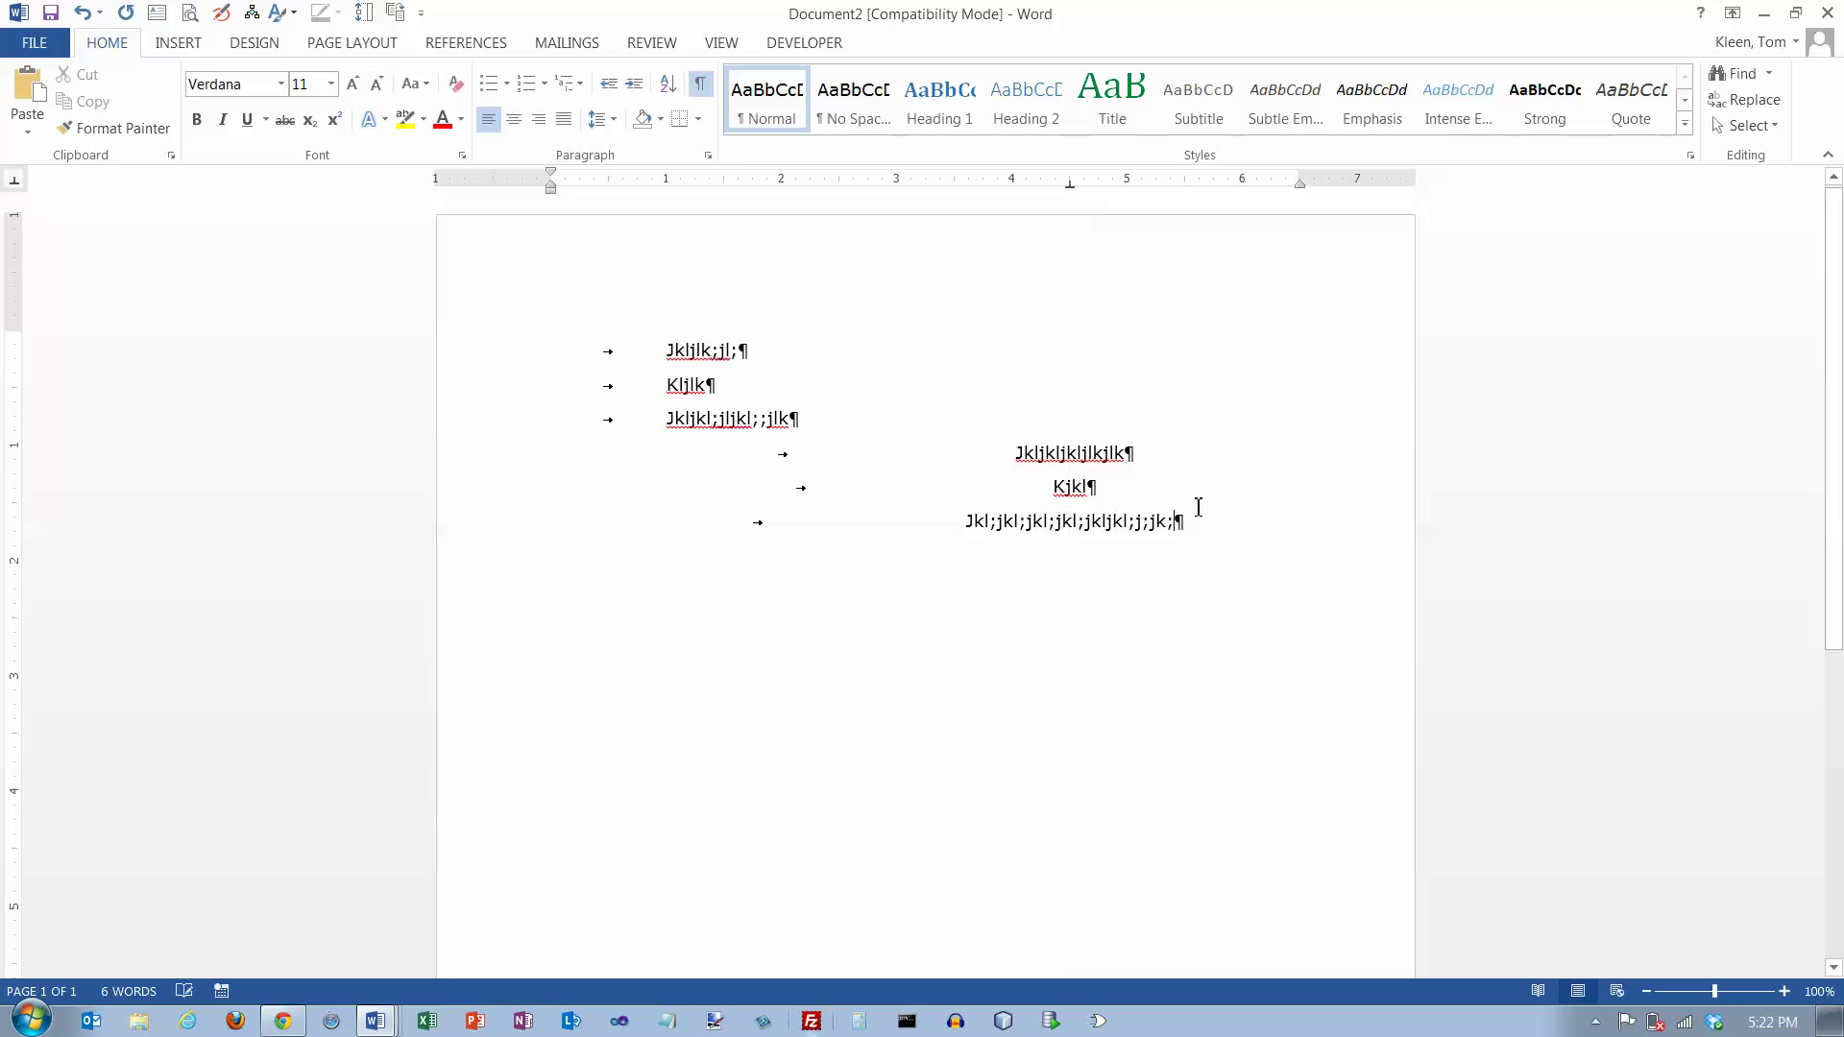
{"action": "mouse_move", "coordinate": [922, 605]}
{"action": "mouse_move", "coordinate": [1207, 530]}
{"action": "key", "text": "Return"}
- Click-and-type lines at the 3.5-inch right tab stop, then show its ruler alignment guide
{"action": "double_click", "coordinate": [894, 573]}
{"action": "type", "text": "jkljkljkl"}
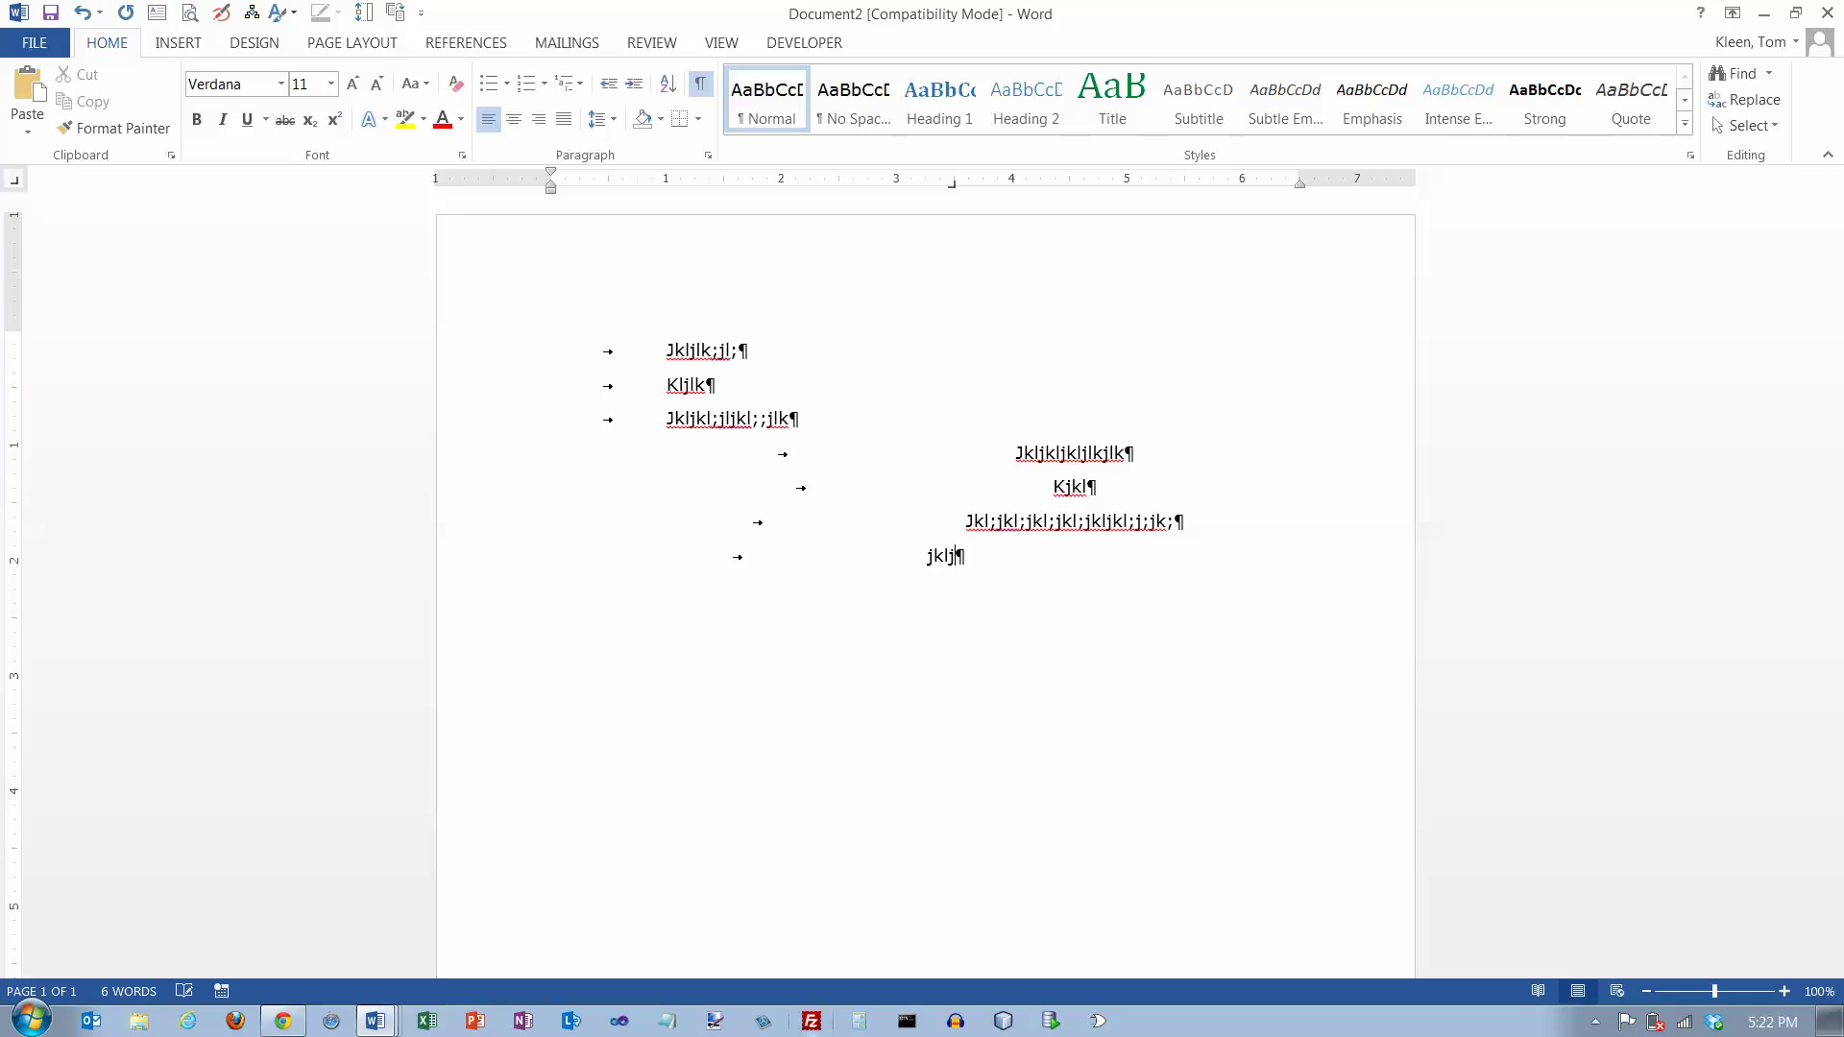
{"action": "type", "text": "jkljkljk"}
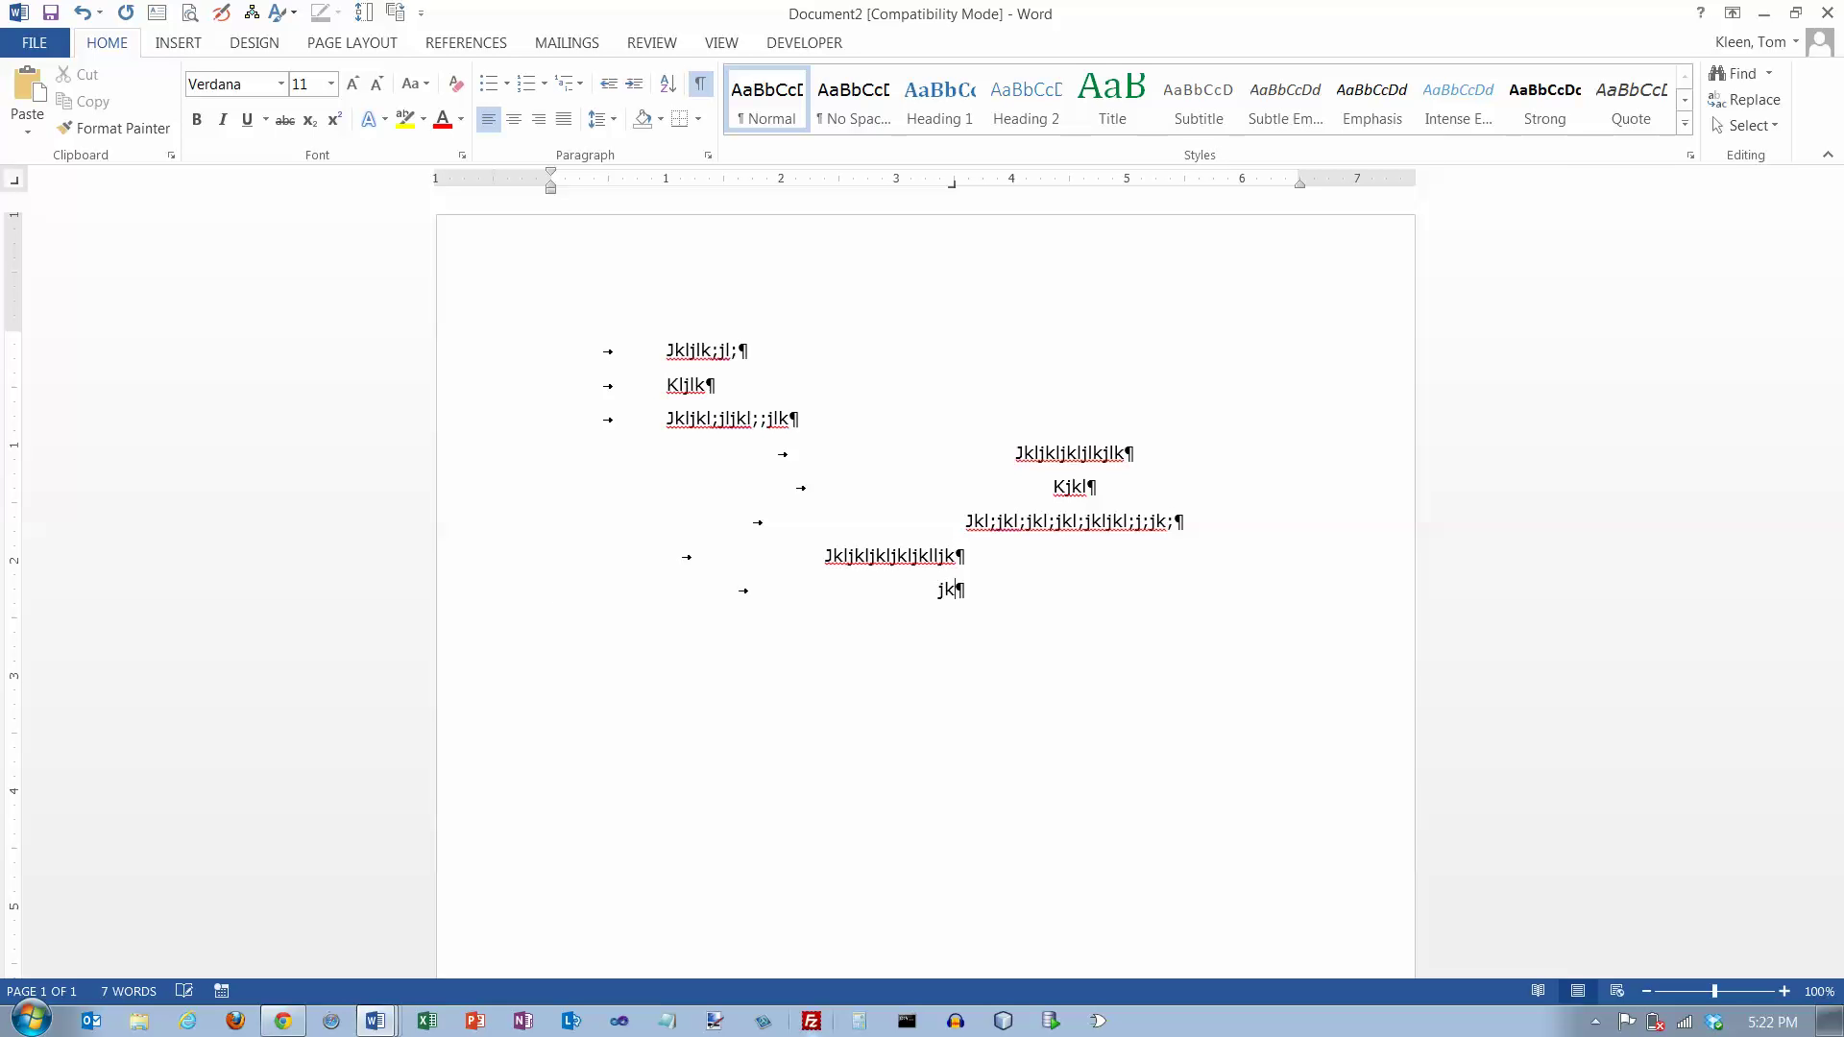
{"action": "type", "text": "ljkljkljkljlk"}
{"action": "key", "text": "Return"}
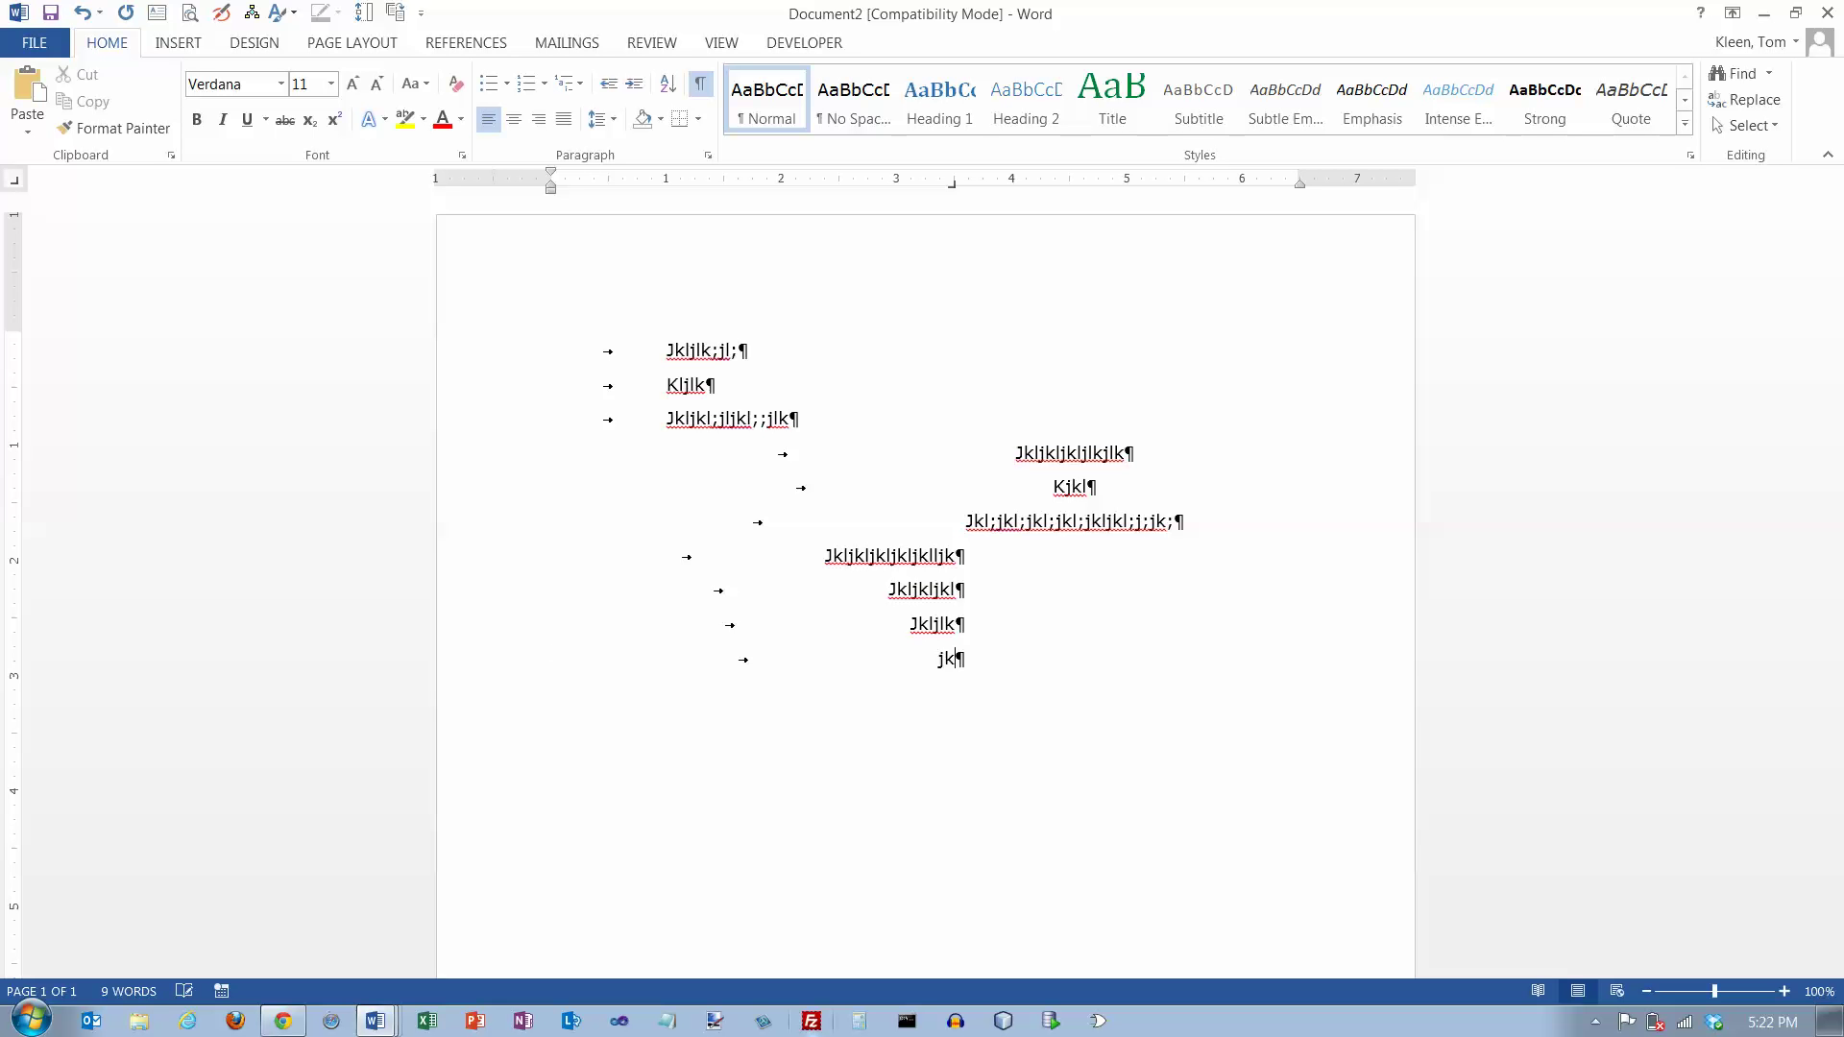
{"action": "type", "text": "ljkljkljkljkljljlkjkljkljlkjklj"}
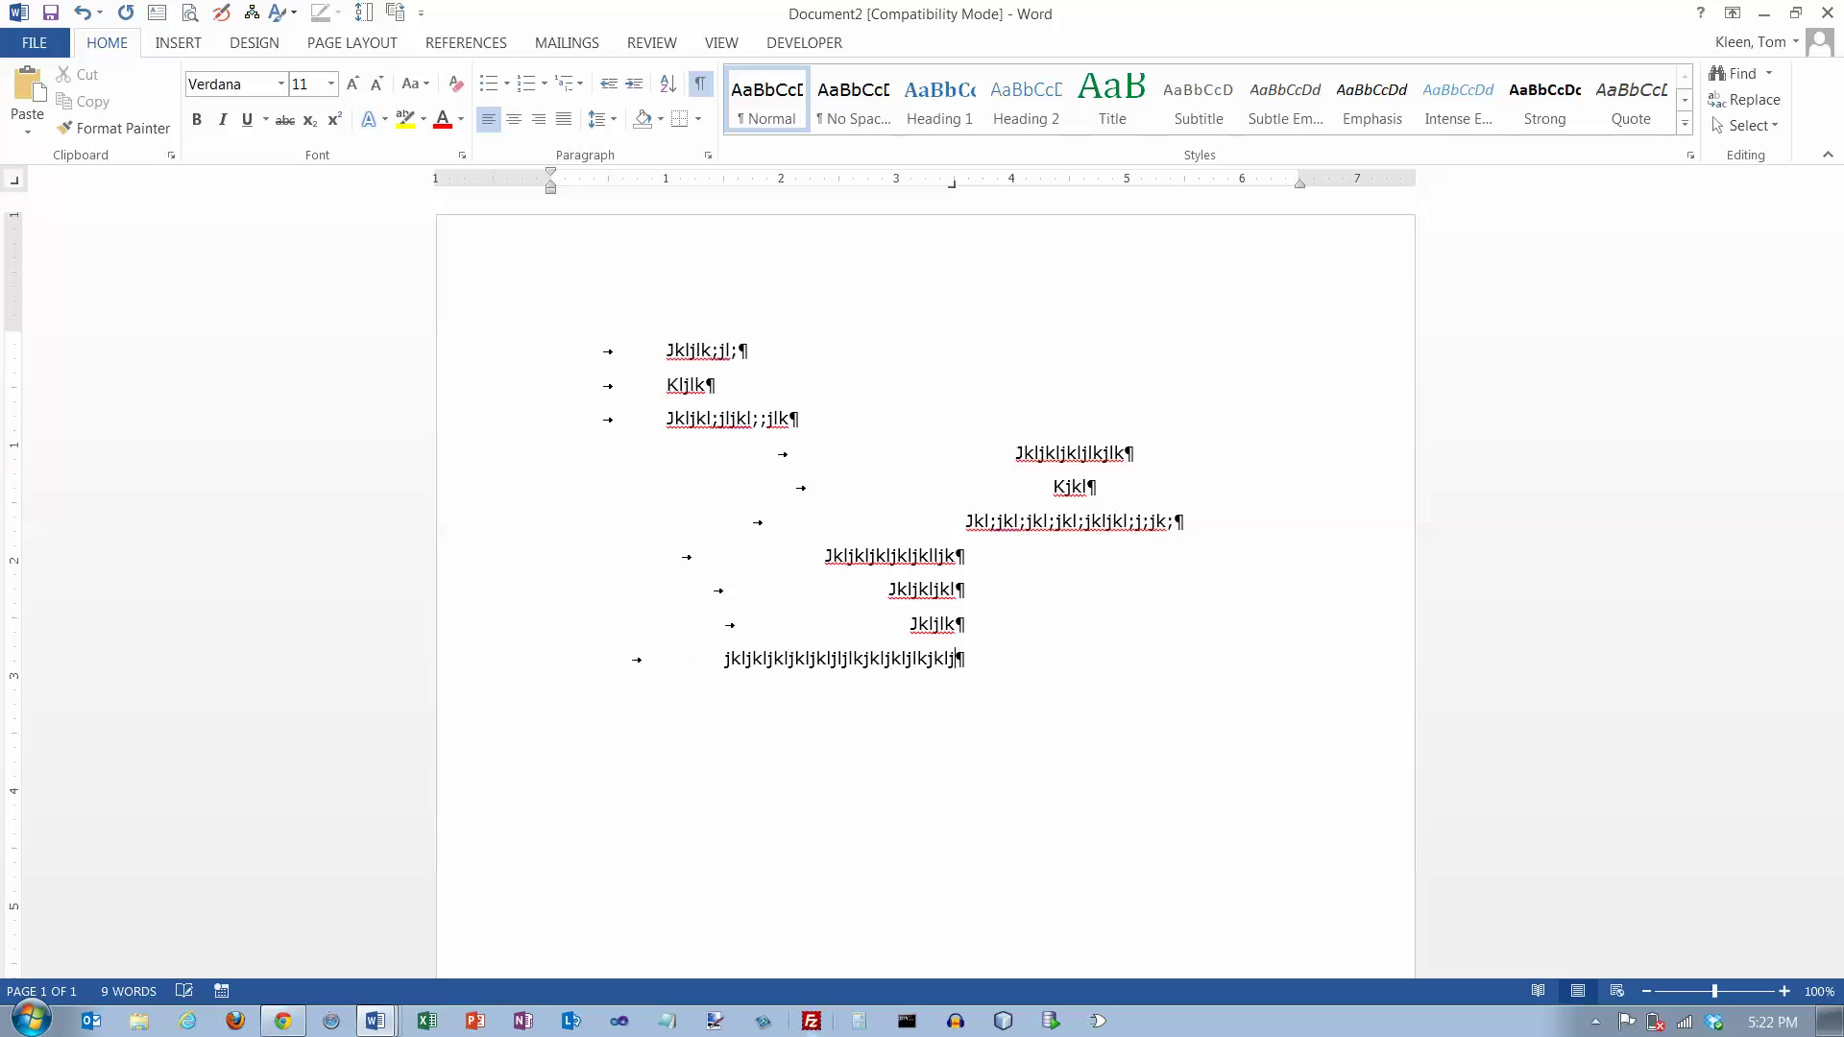
{"action": "type", "text": "lkjkljk"}
{"action": "key", "text": "Return"}
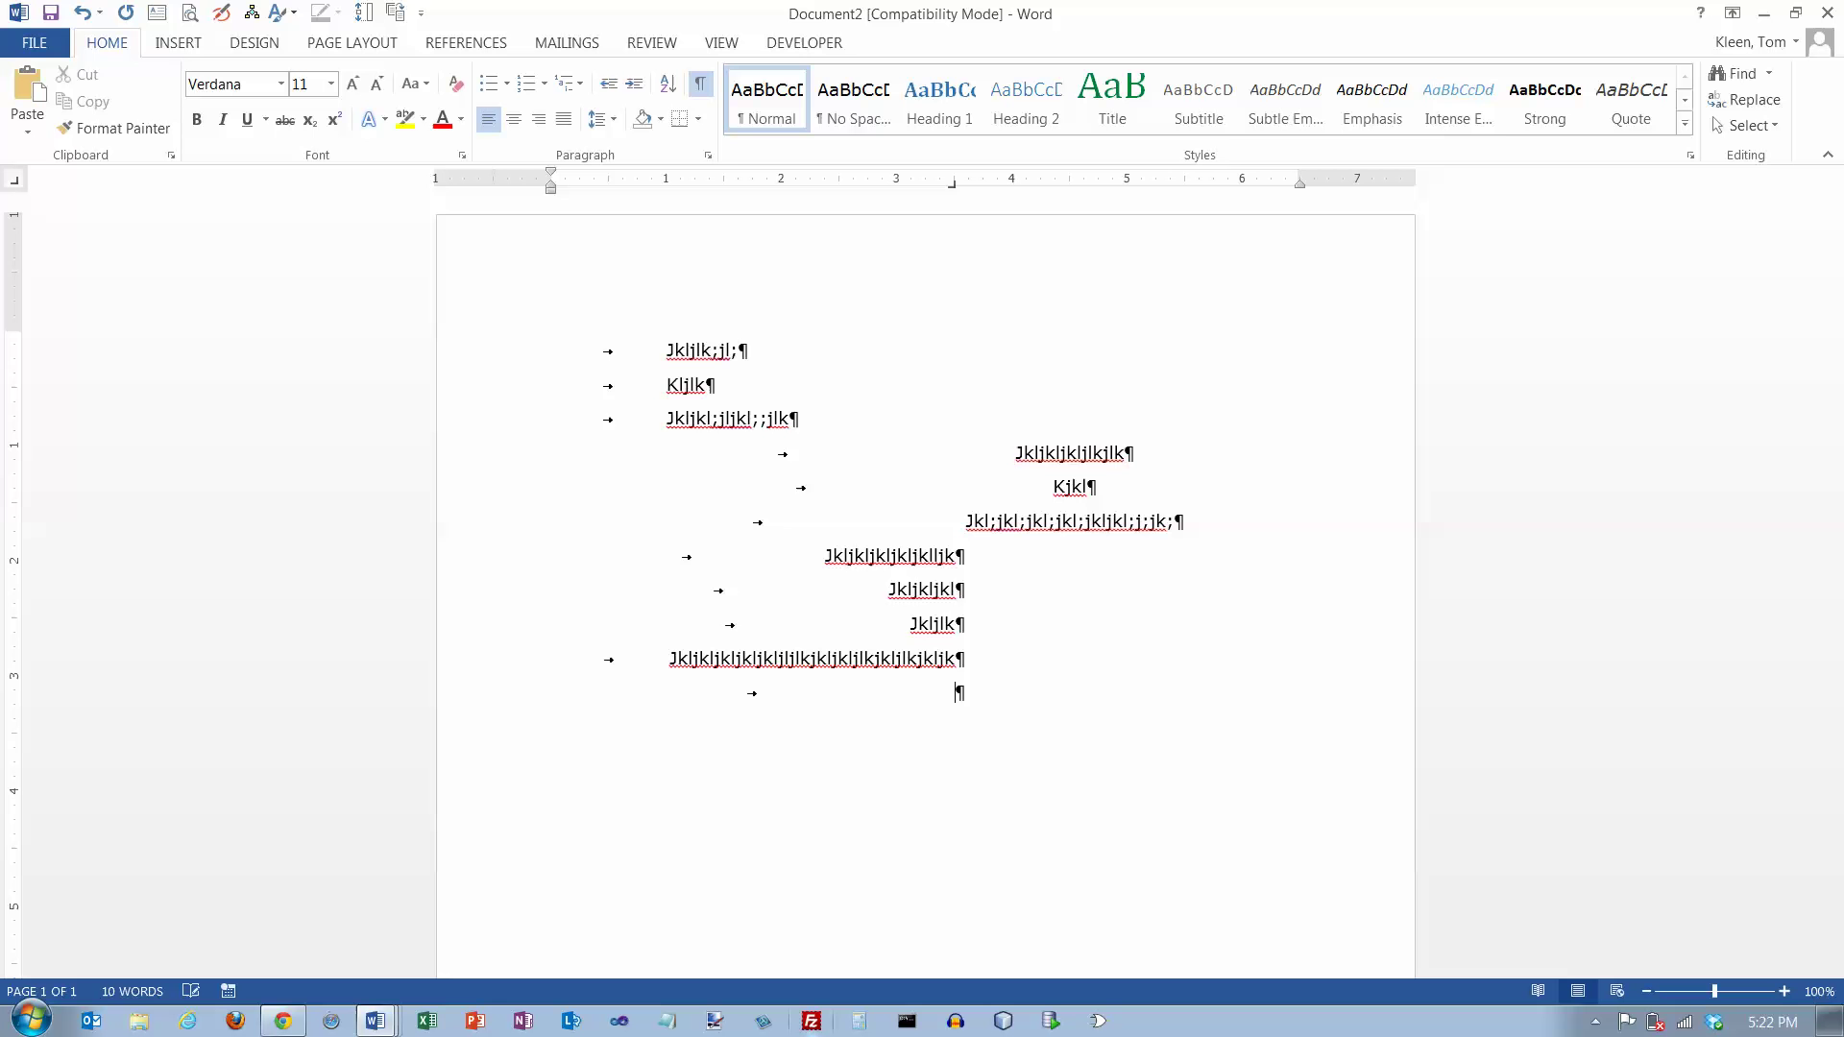
{"action": "type", "text": "ljkjkljk"}
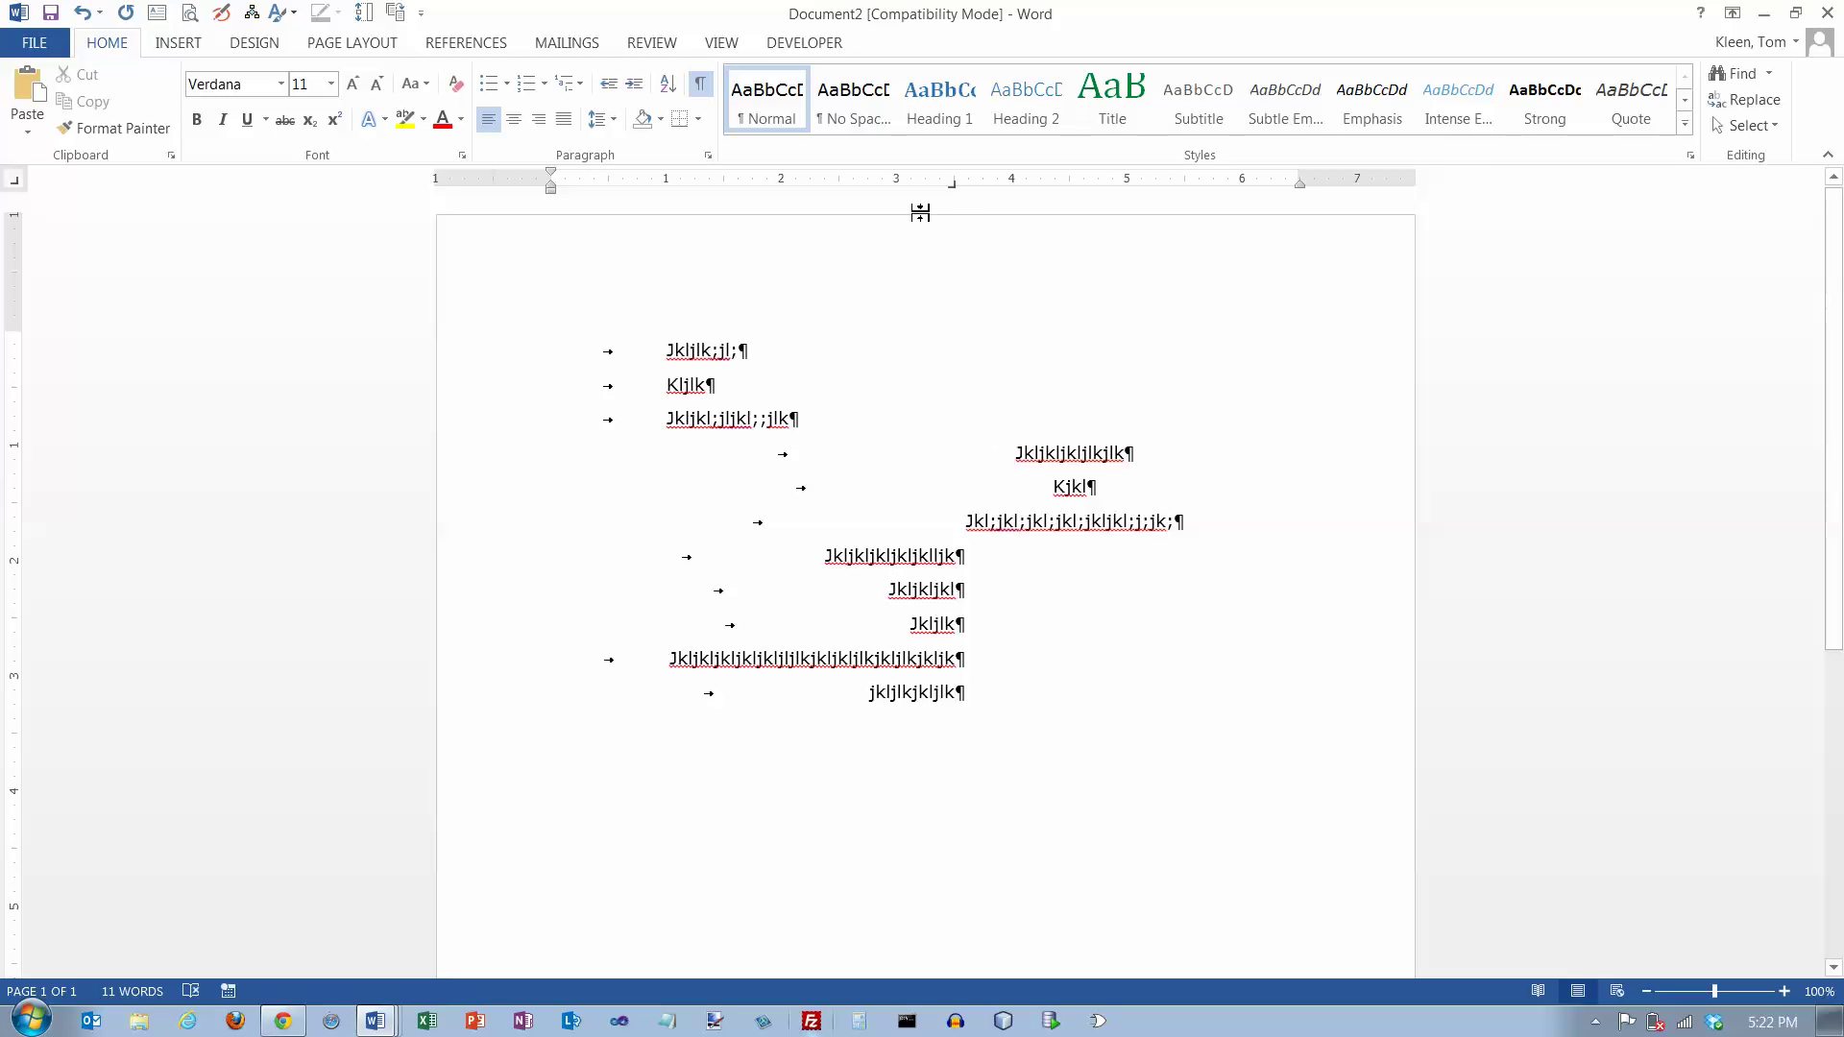
{"action": "left_click_drag", "start_coordinate": [953, 187], "coordinate": [961, 201]}
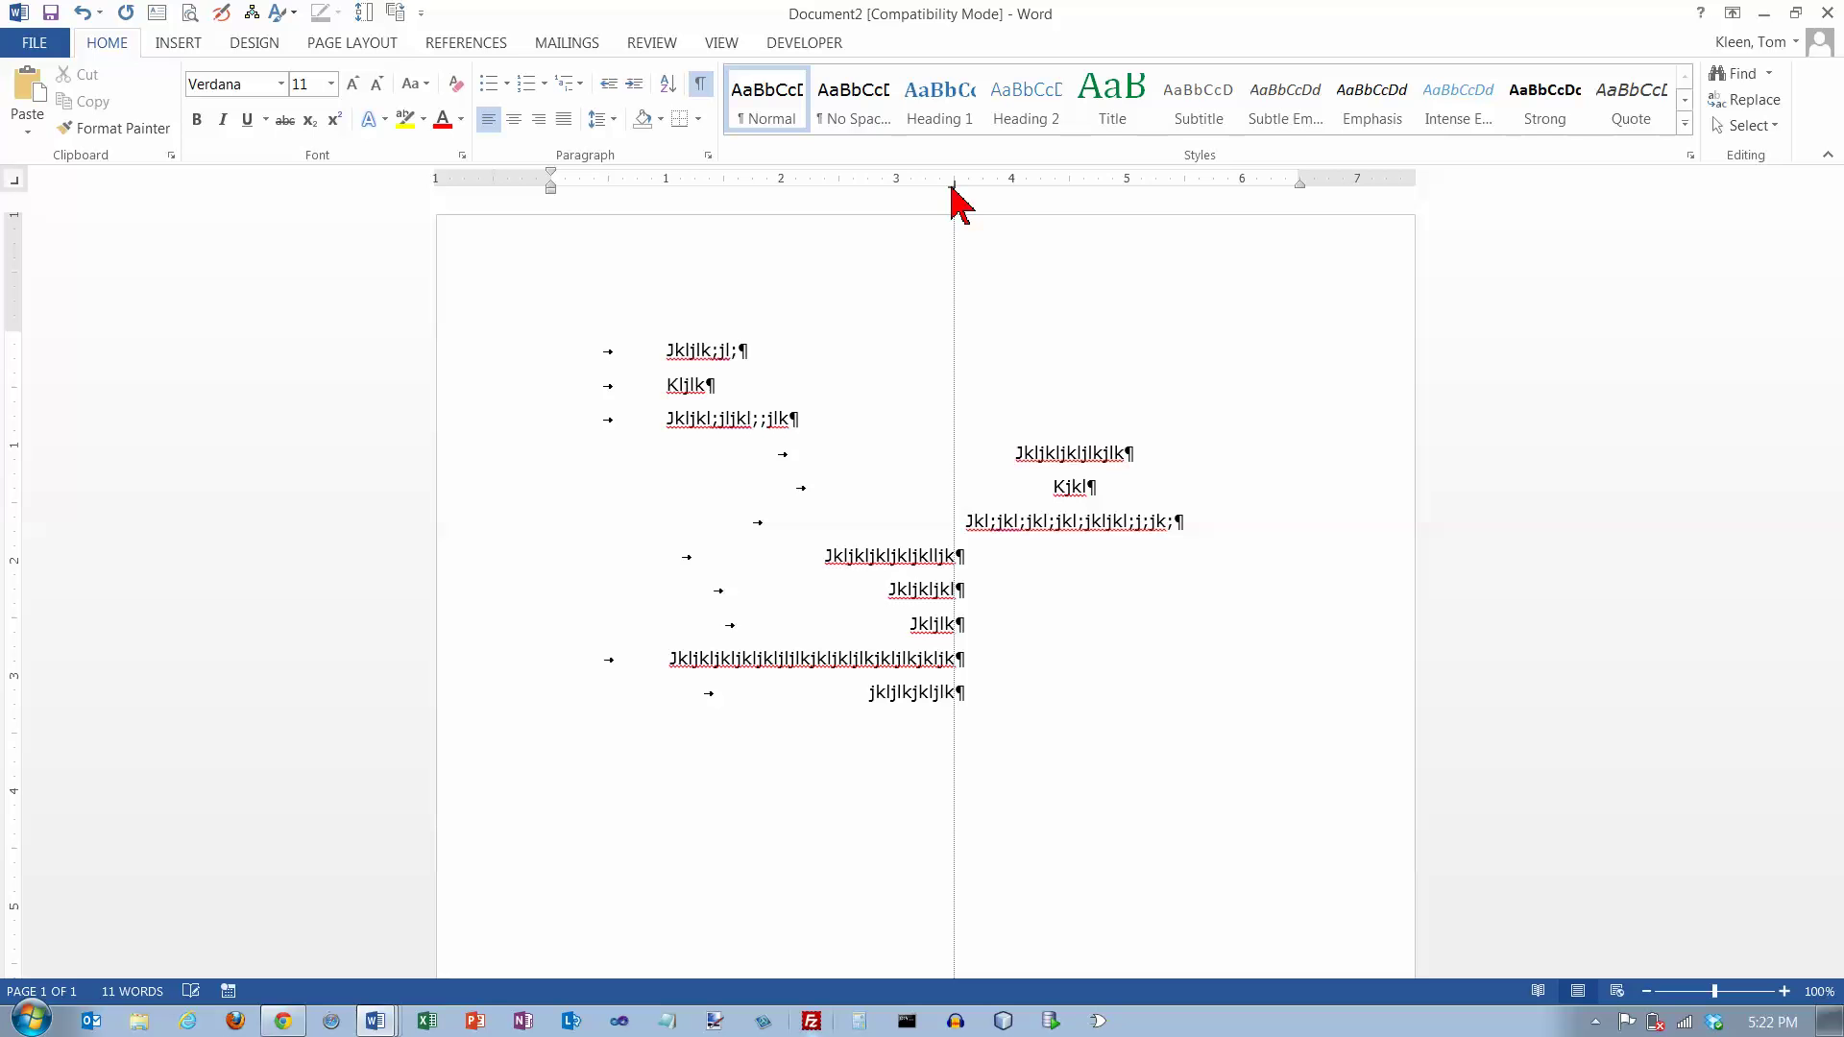
{"action": "left_click_drag", "start_coordinate": [961, 202], "coordinate": [962, 202]}
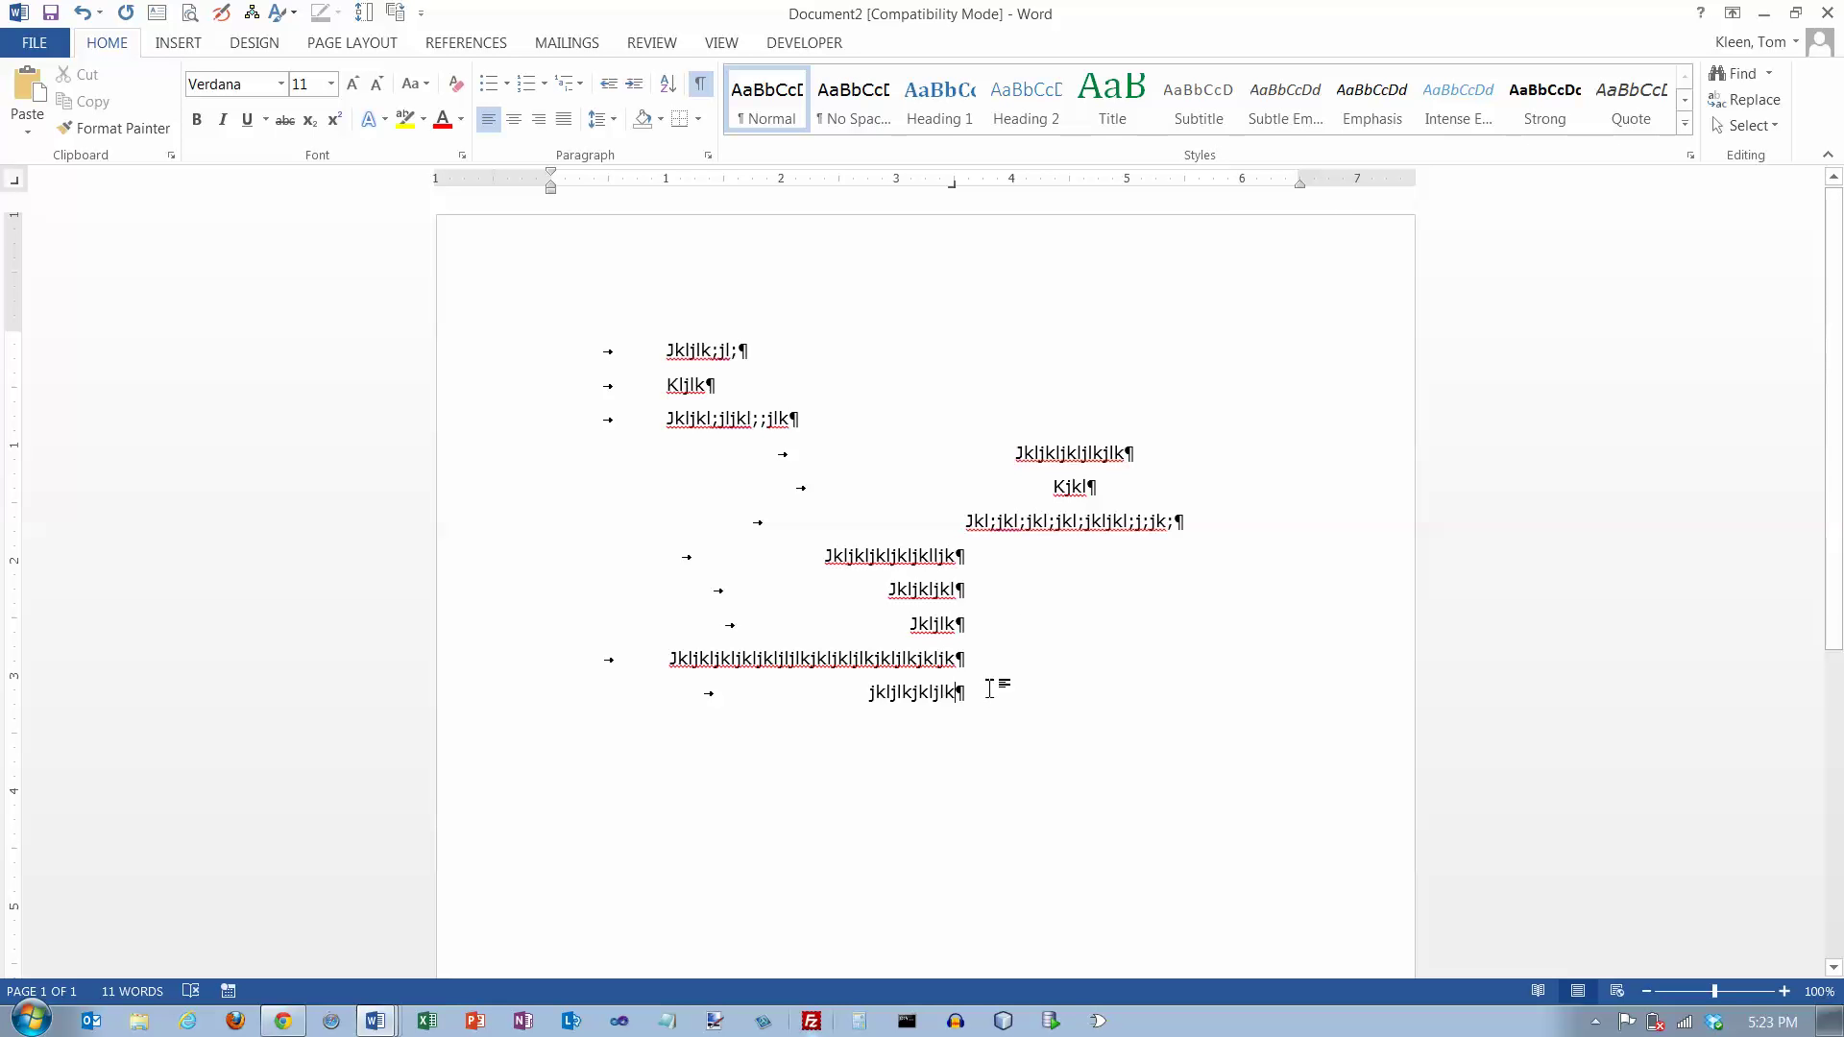
- Add a new paragraph below the tab-aligned text and make it Align Right
{"action": "double_click", "coordinate": [556, 725]}
{"action": "left_click", "coordinate": [960, 181]}
{"action": "left_click", "coordinate": [539, 118]}
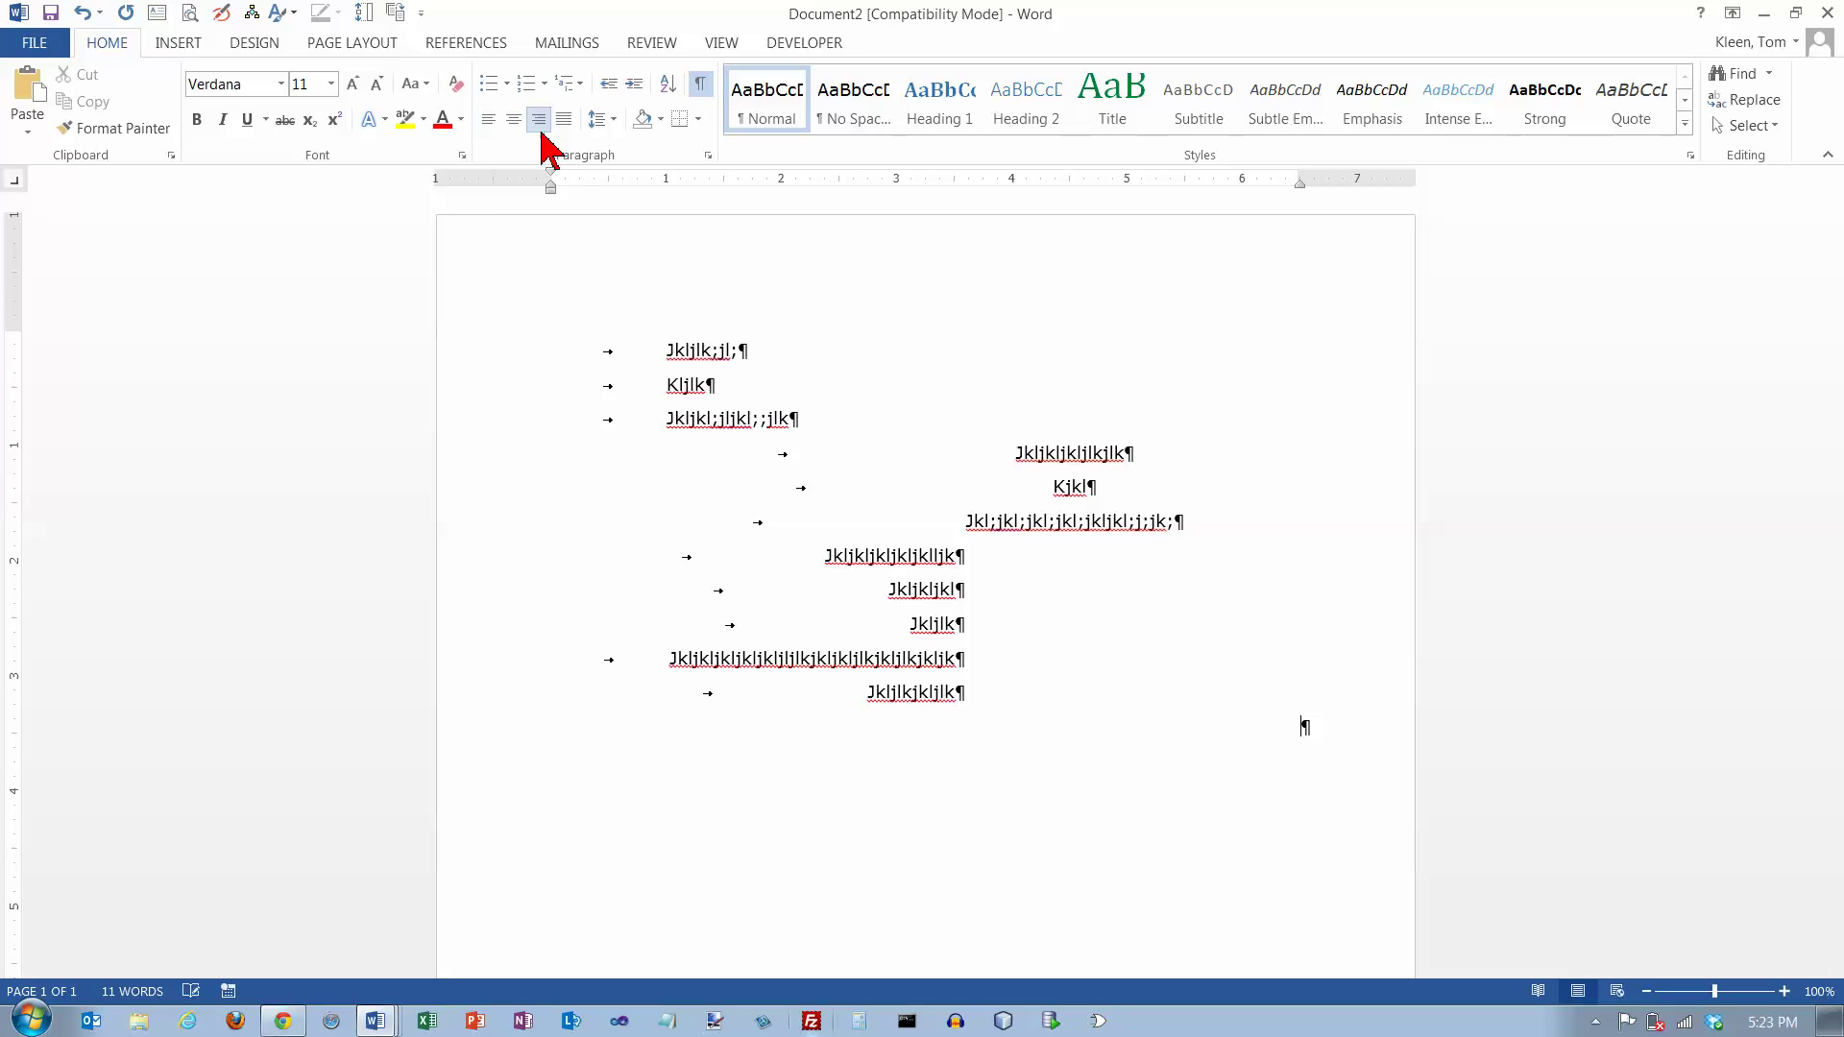
{"action": "type", "text": "kljkl;jkl;"}
- Type four right-aligned lines, then check the right tab stop on a line above
{"action": "key", "text": "Return"}
{"action": "type", "text": "jkljkljkljkljkljkl"}
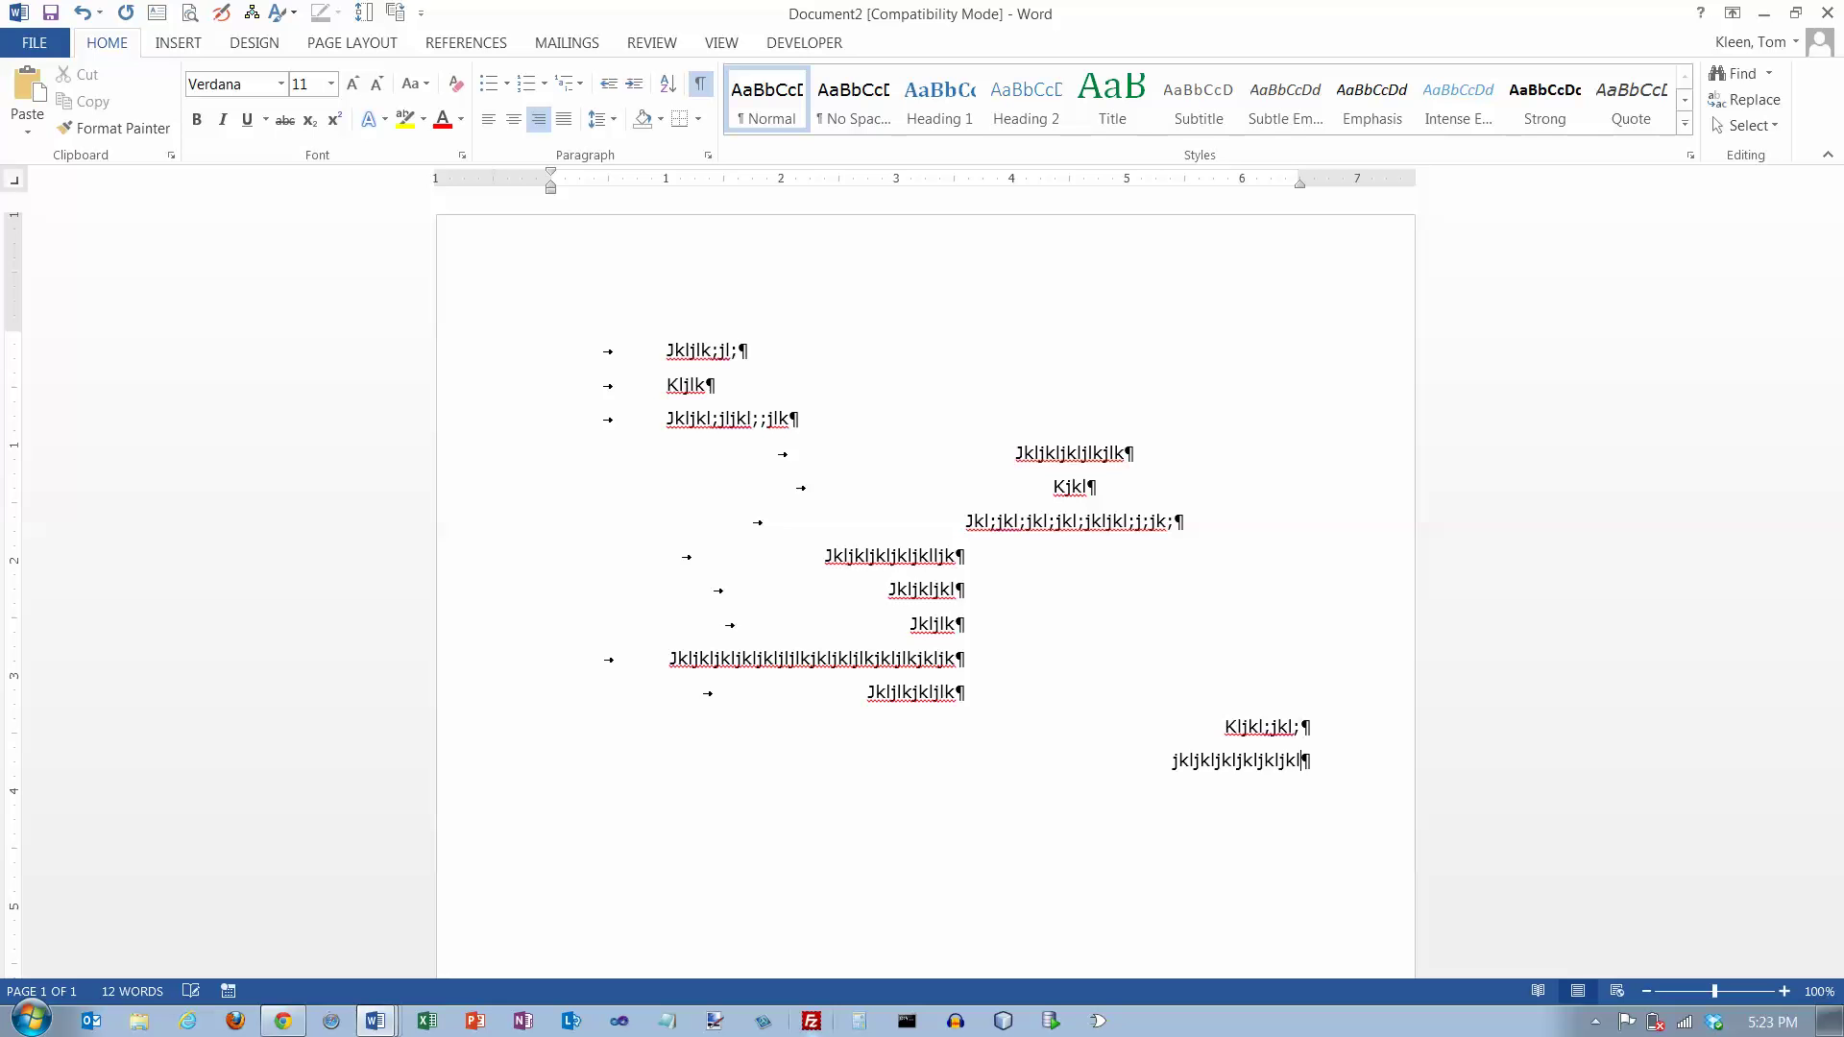
{"action": "key", "text": "Return"}
{"action": "type", "text": "kjlkjkljl"}
{"action": "key", "text": "Return"}
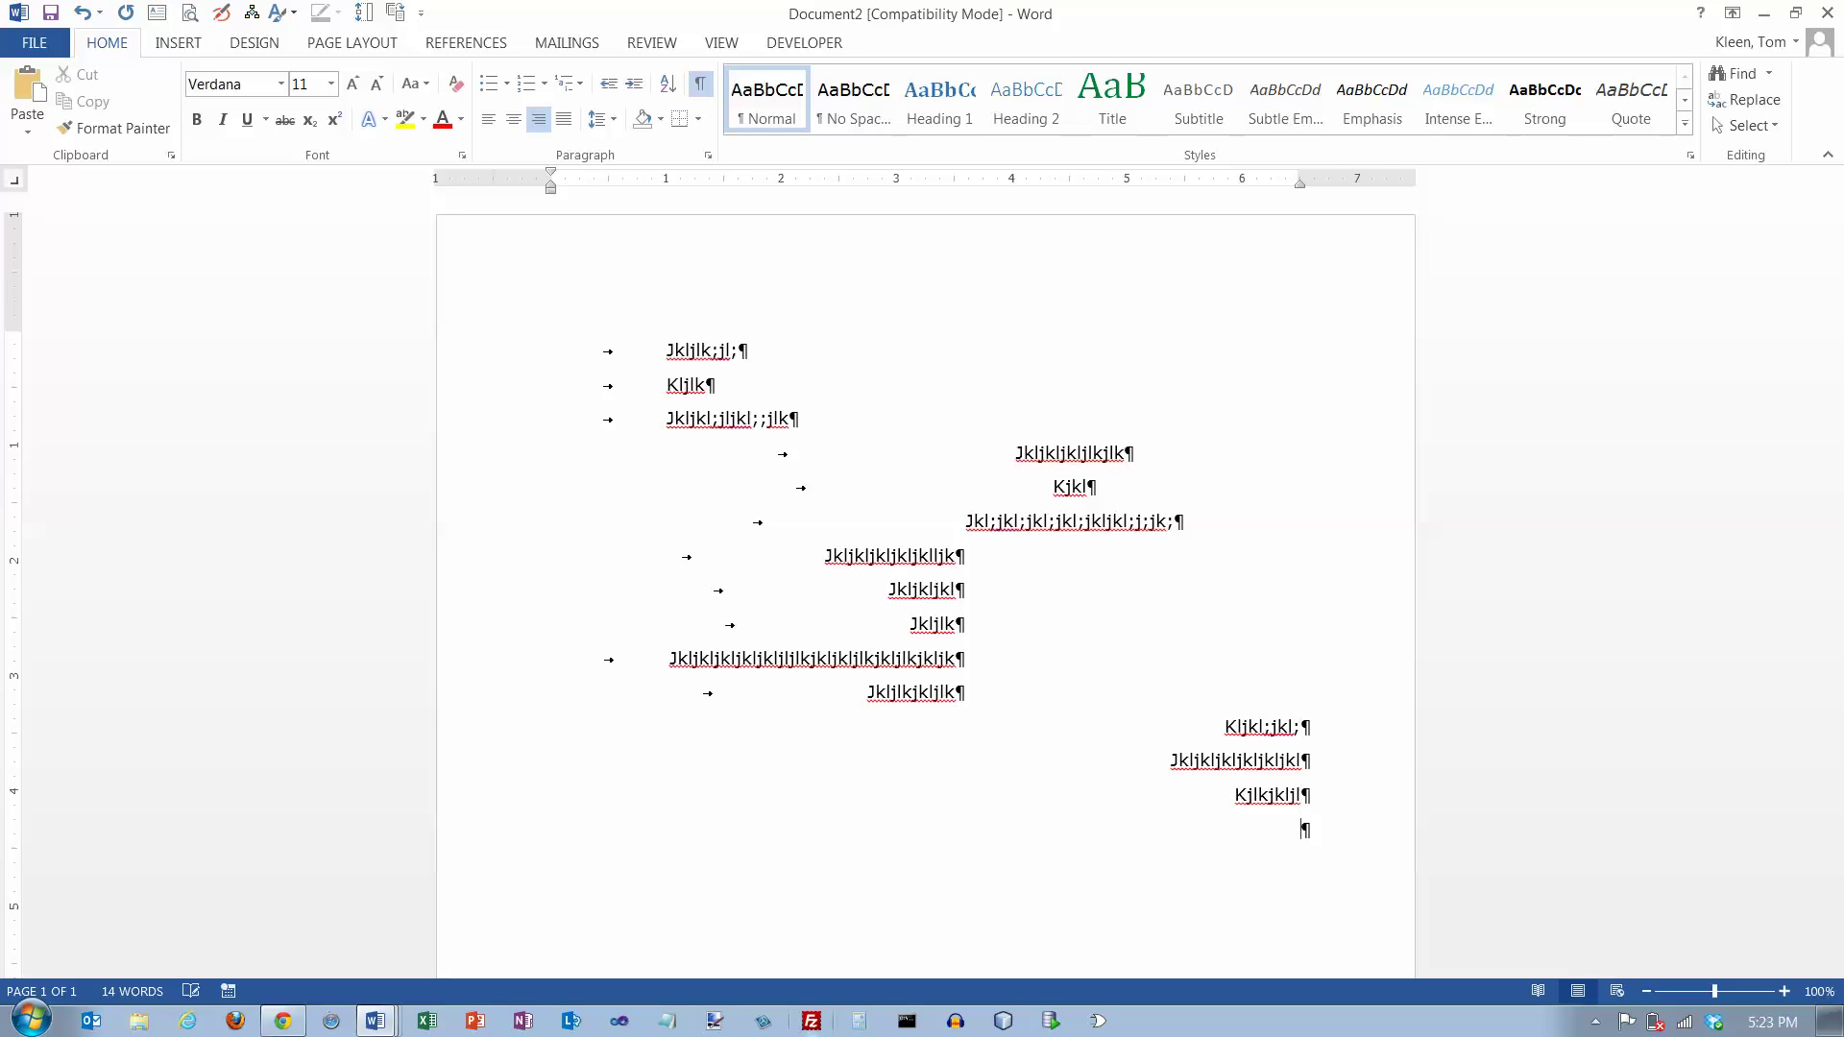
{"action": "type", "text": "Jlkljkljkljklj;;"}
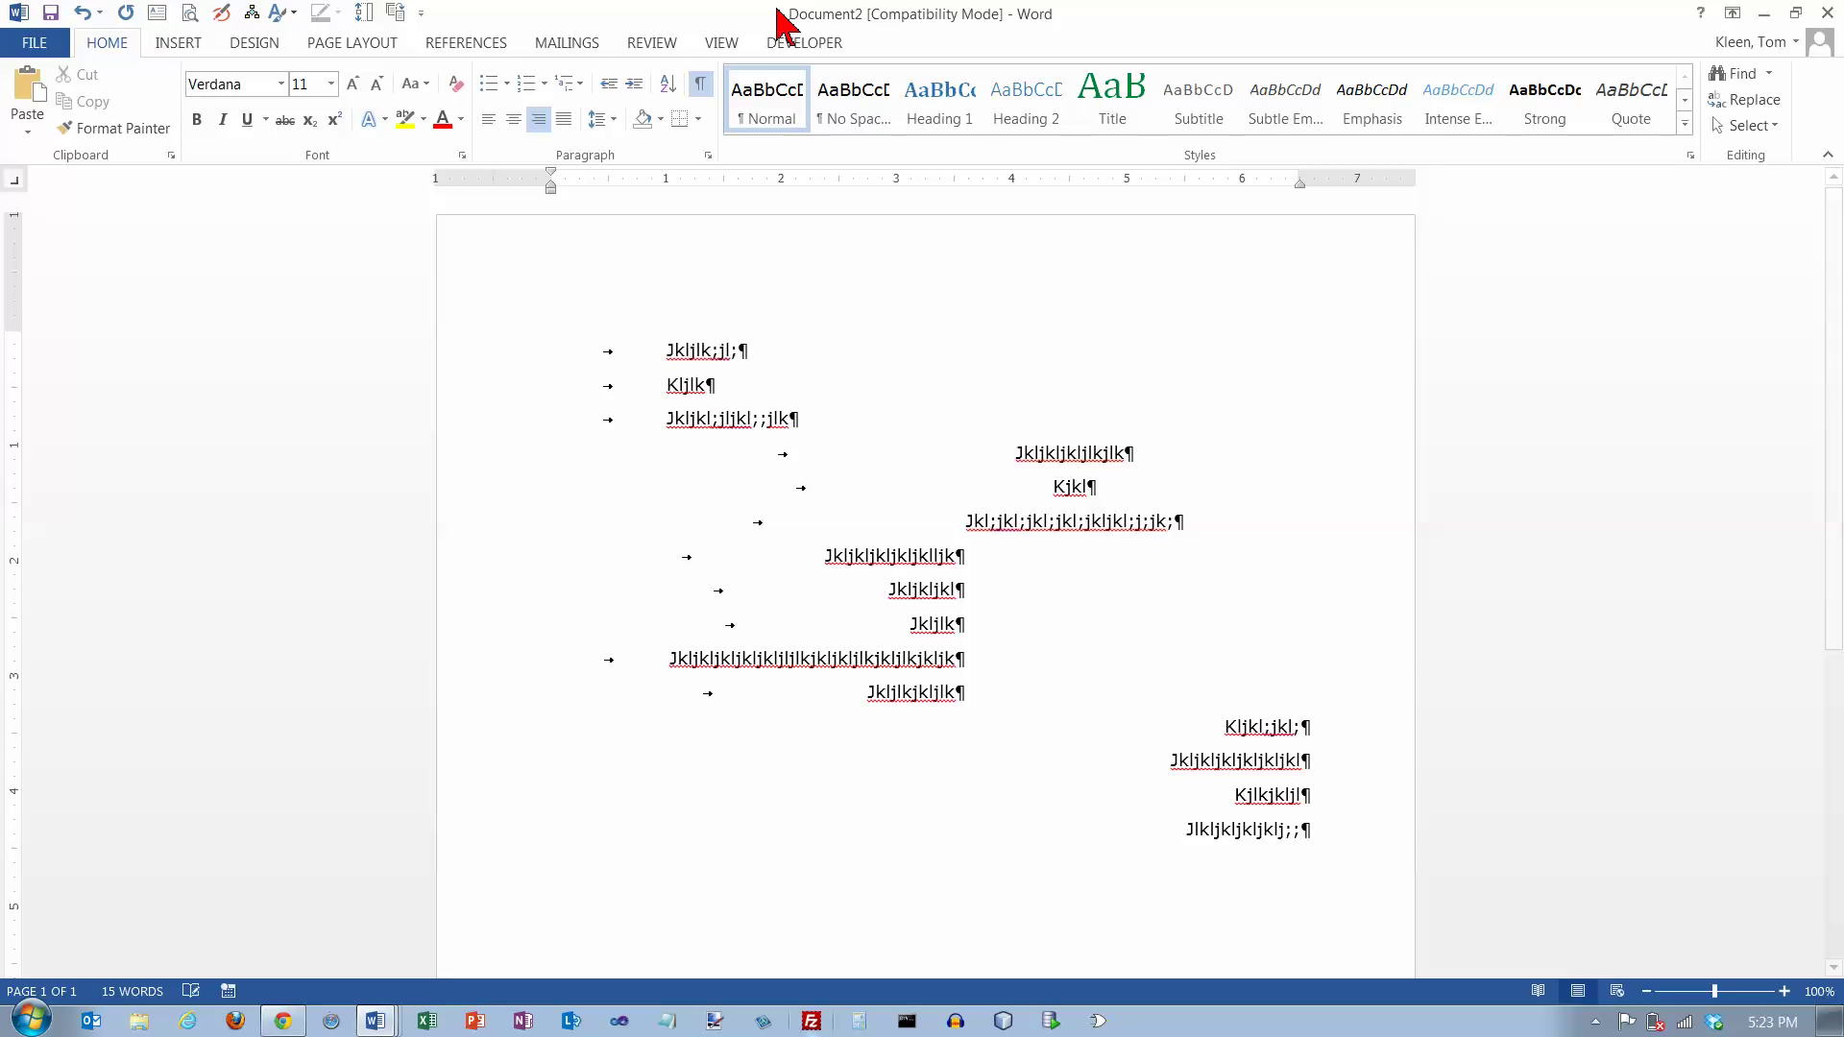
{"action": "left_click", "coordinate": [962, 556]}
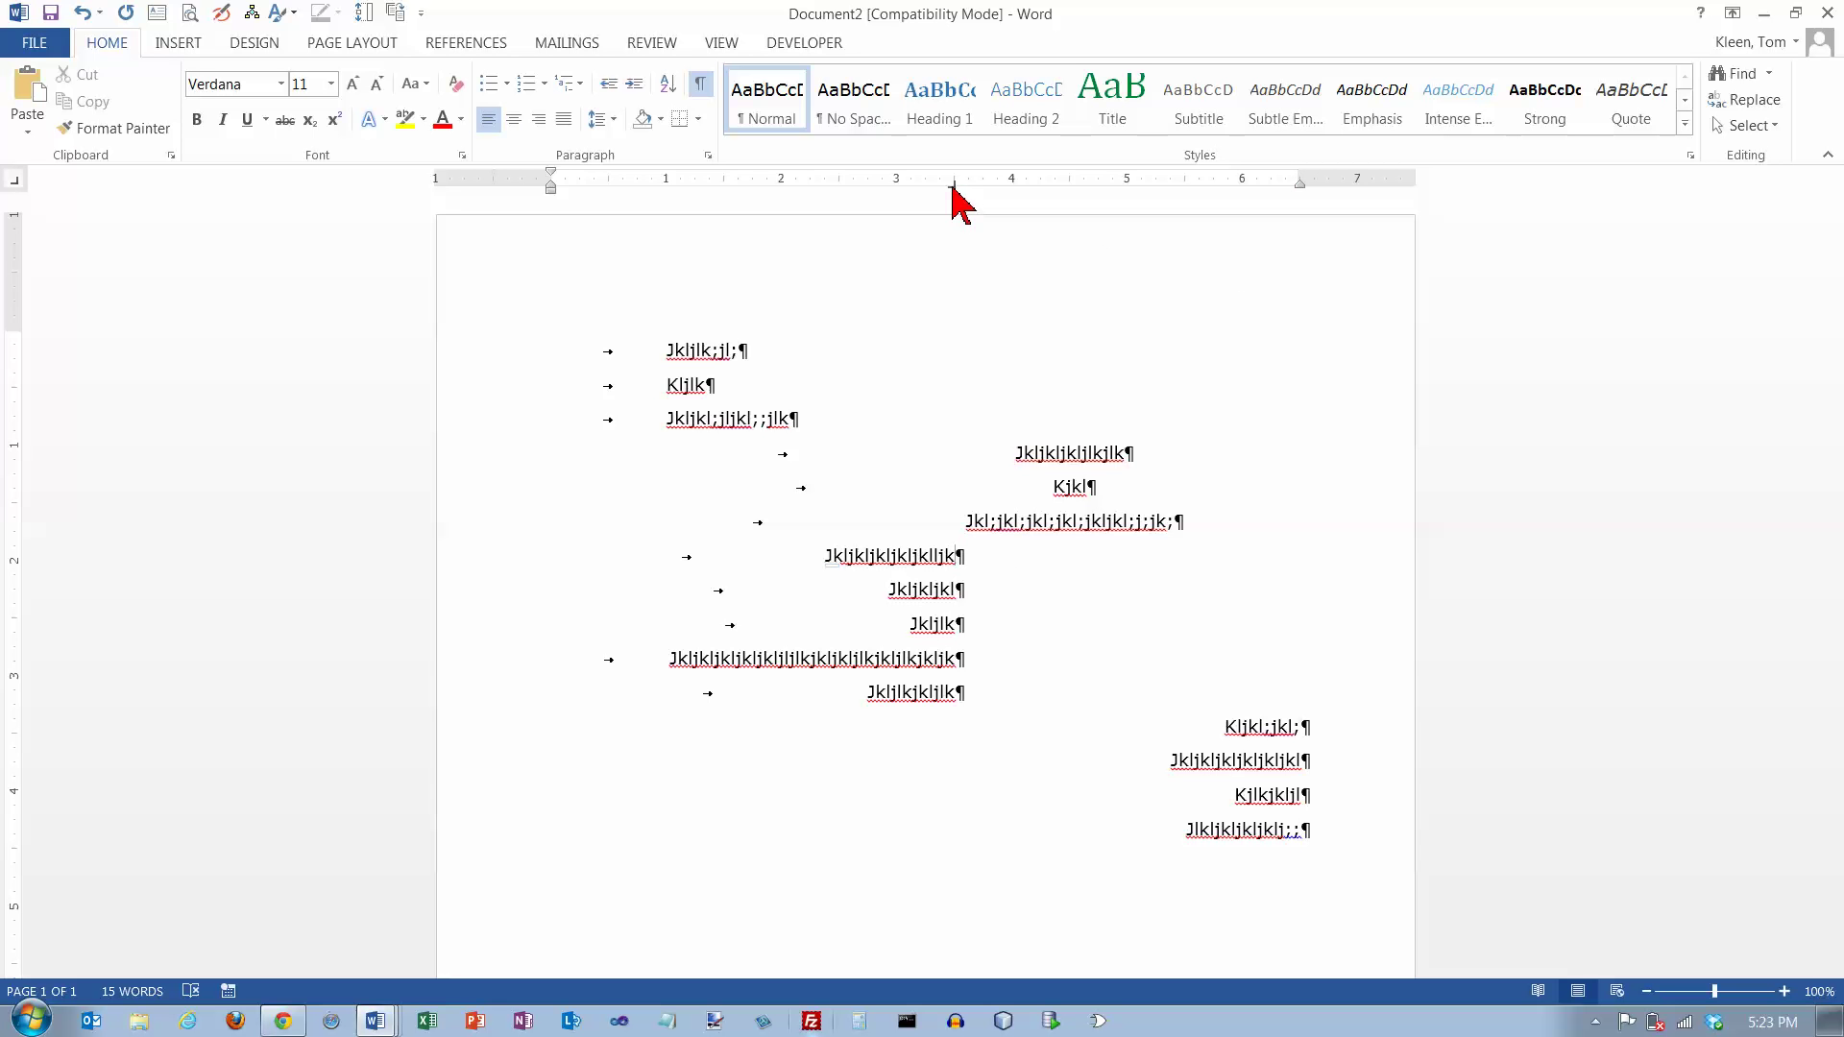
{"action": "left_click_drag", "start_coordinate": [955, 182], "coordinate": [956, 184]}
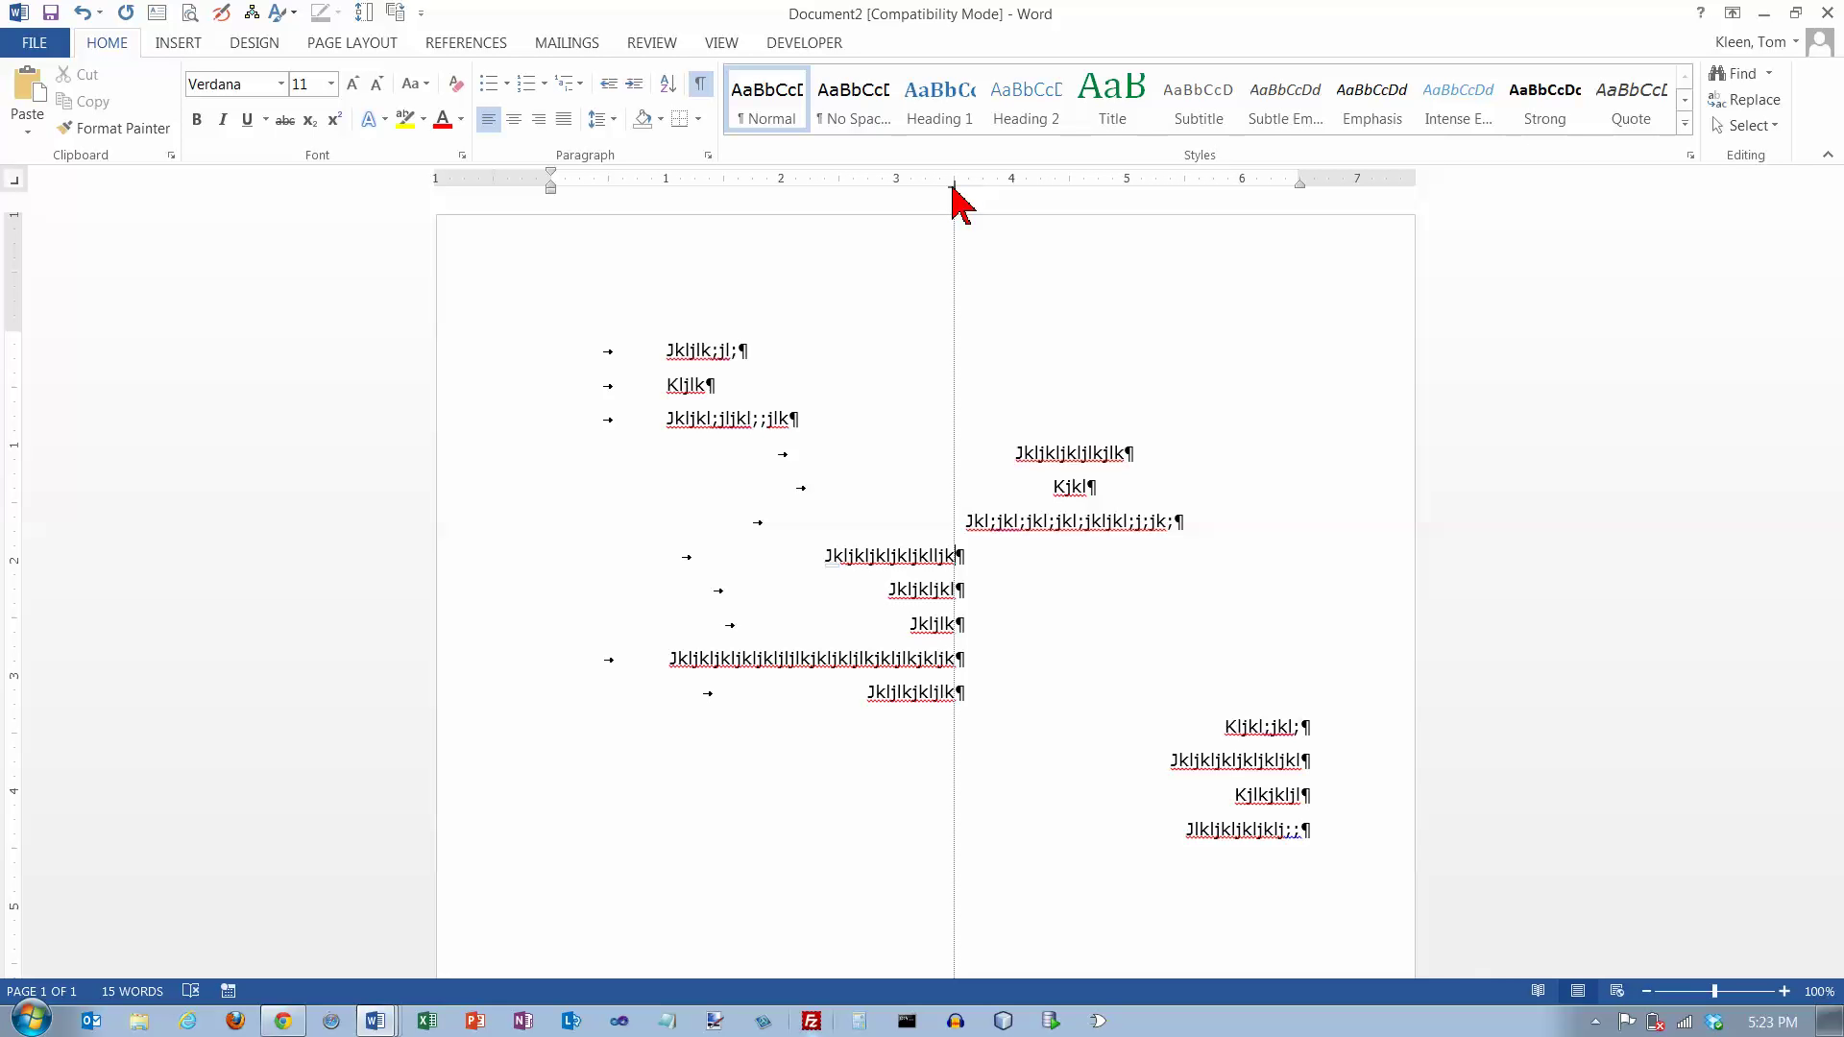